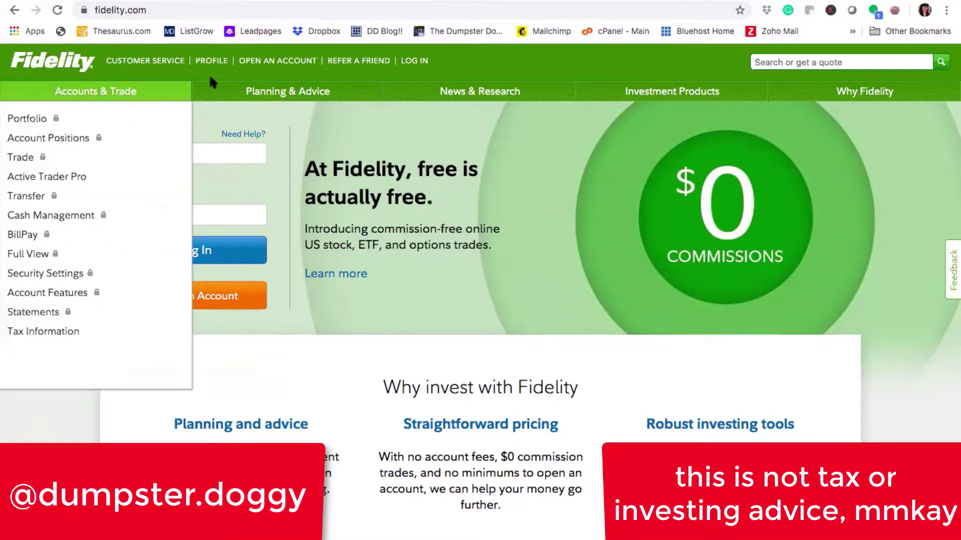
Step: Start a new Roth IRA application from the Open an Account page
{"action": "left_click", "coordinate": [269, 62]}
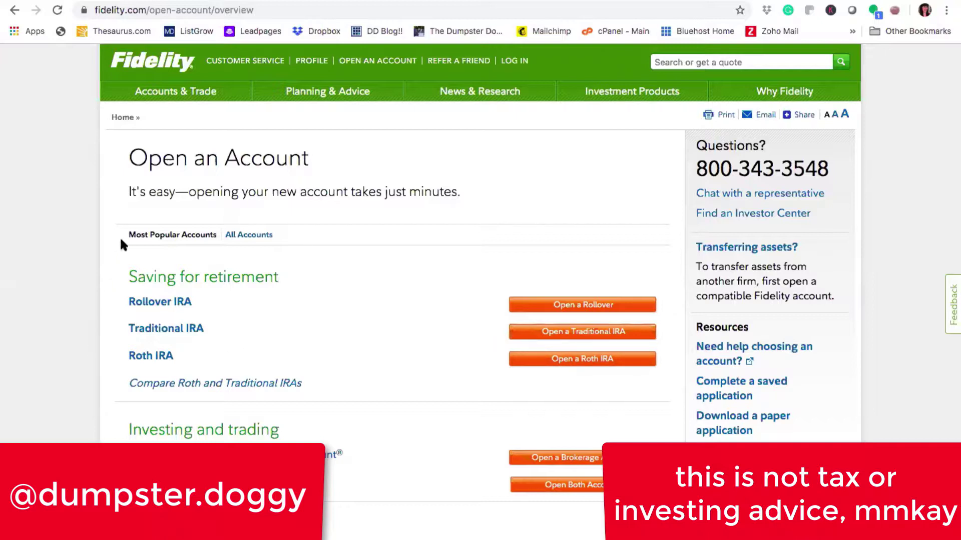
{"action": "left_click", "coordinate": [548, 361]}
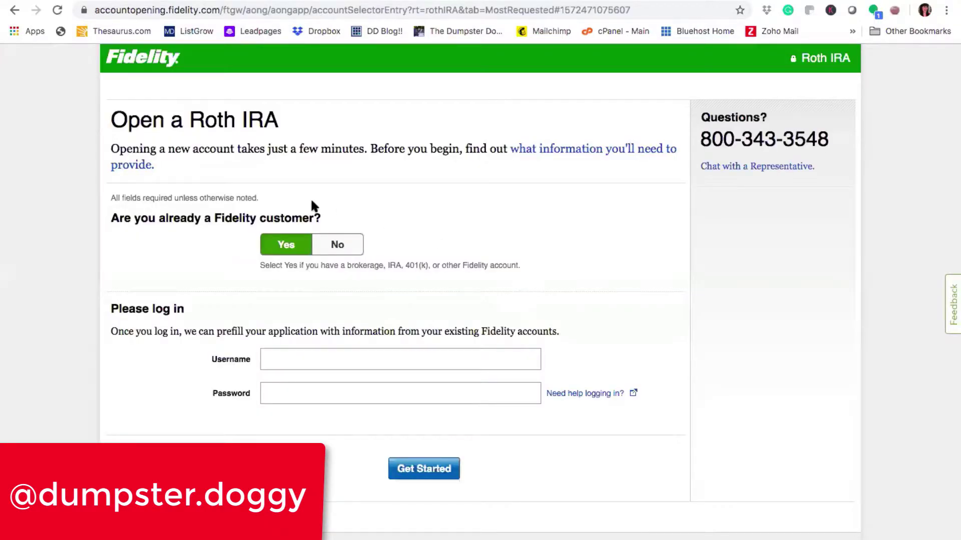
Step: Mark the applicant as not an existing customer and enter their first, middle and last name
{"action": "left_click", "coordinate": [333, 245]}
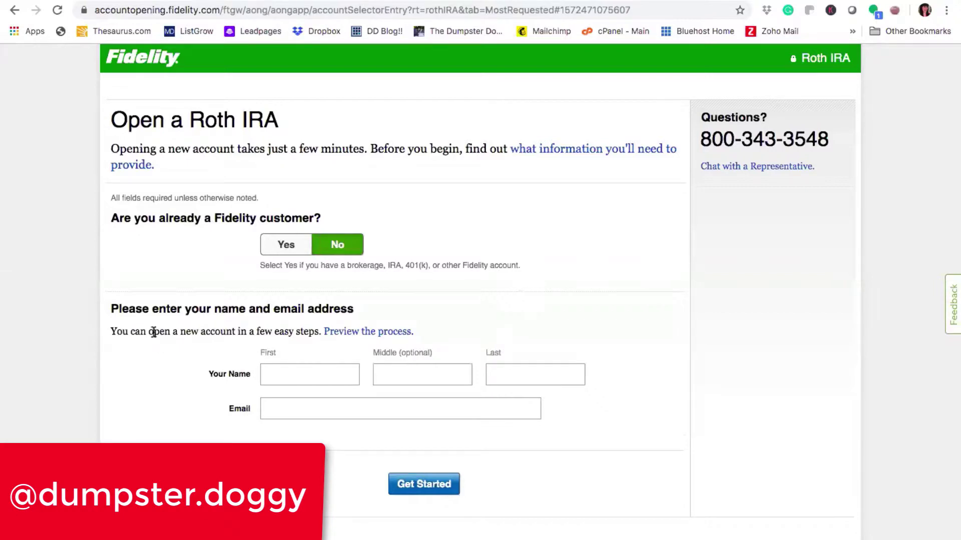
{"action": "left_click", "coordinate": [270, 375]}
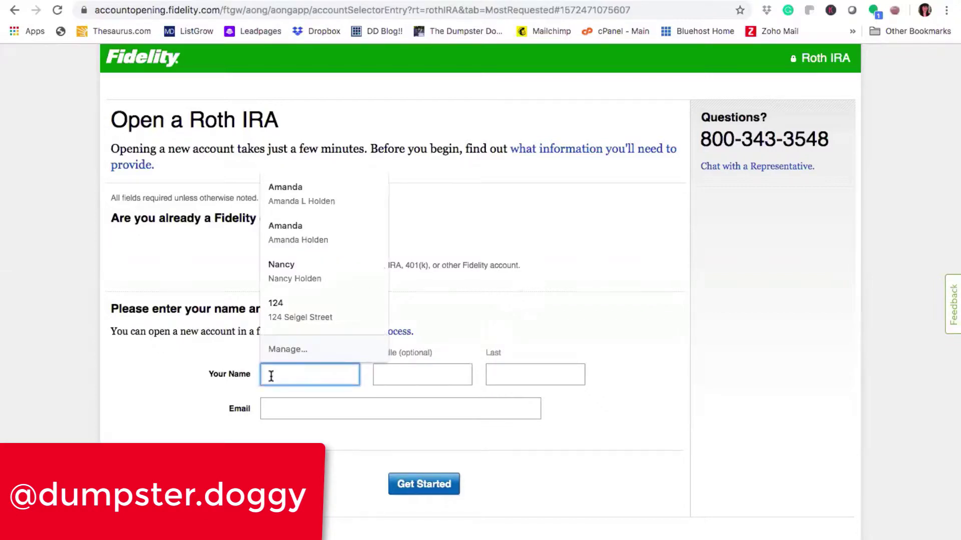
{"action": "key", "text": "Tab"}
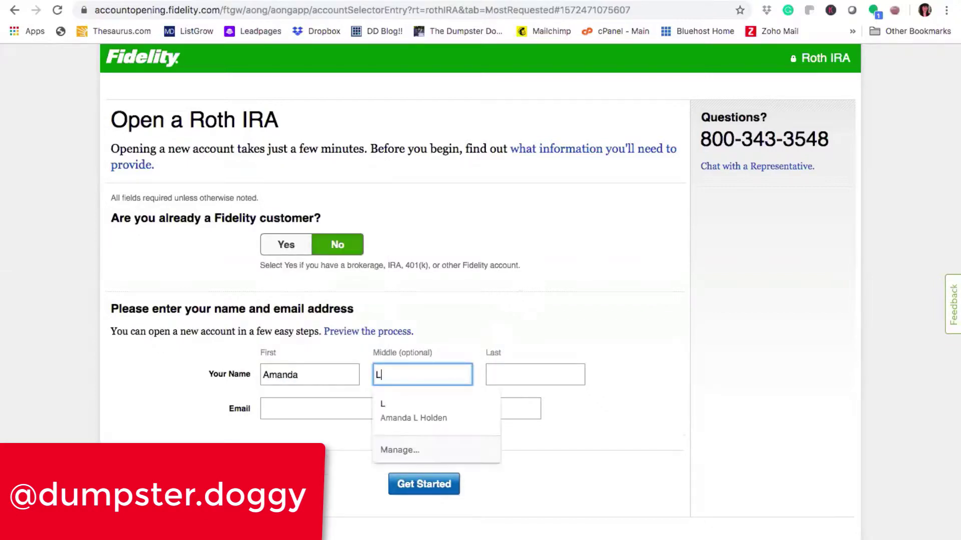
{"action": "key", "text": "Tab"}
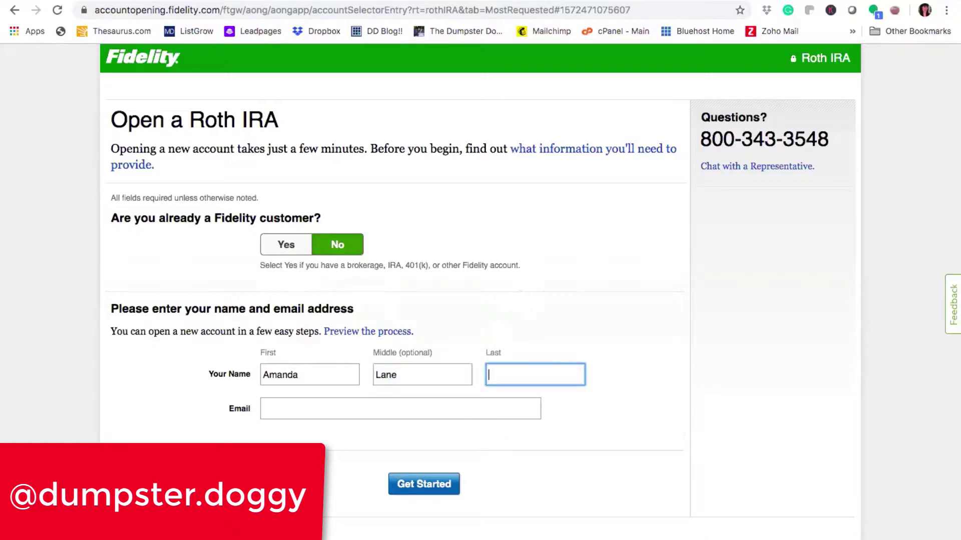
Step: Enter the applicant's e-mail address, fixing a typo, then start the application
{"action": "key", "text": "Tab"}
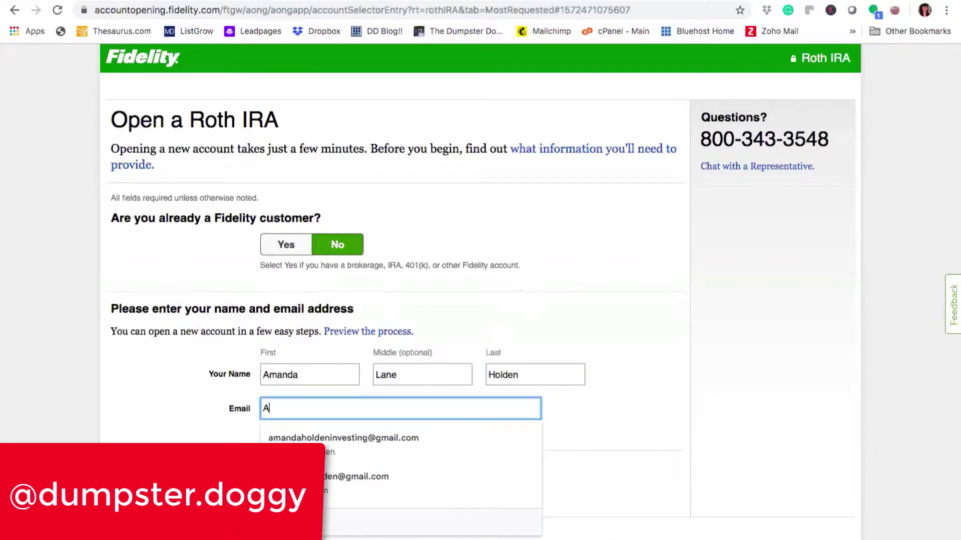
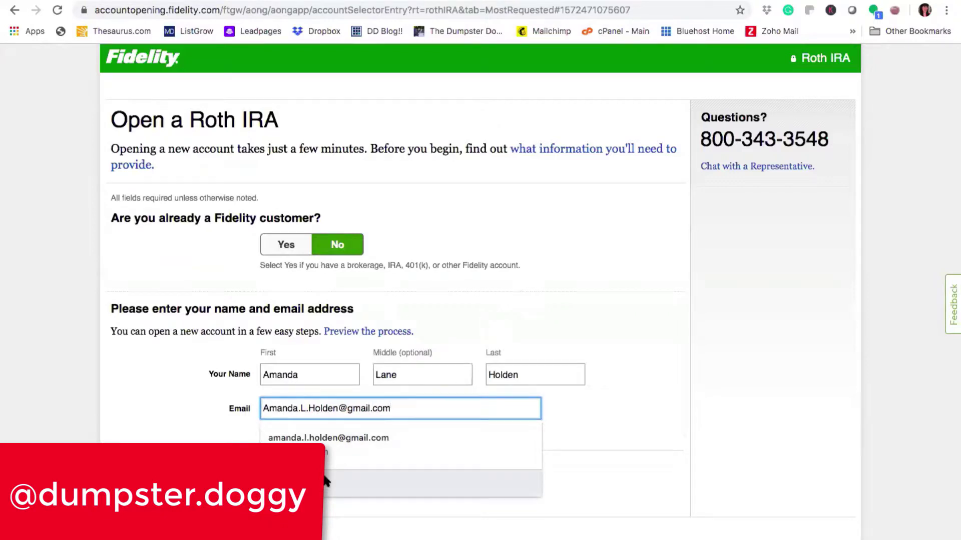
{"action": "left_click", "coordinate": [338, 439]}
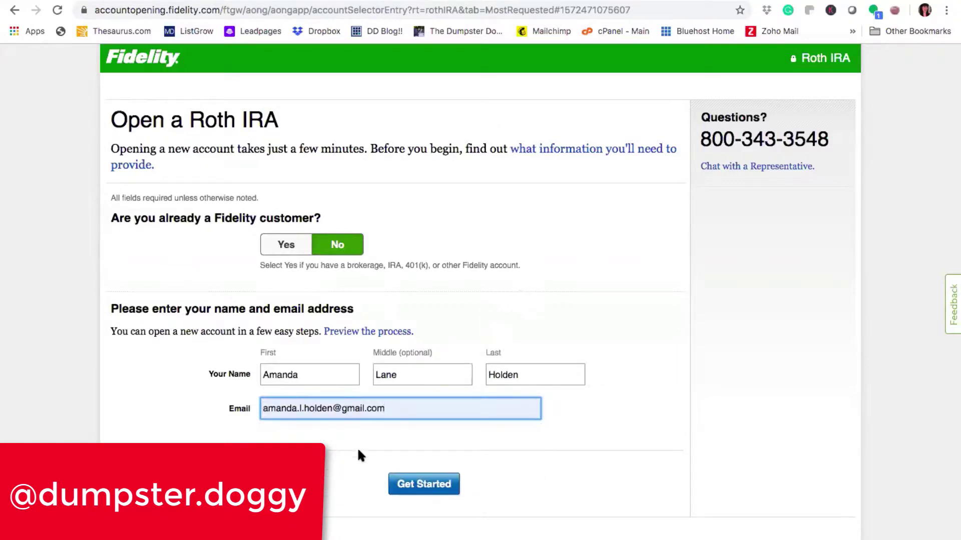
{"action": "left_click", "coordinate": [415, 483]}
{"action": "left_click", "coordinate": [419, 484]}
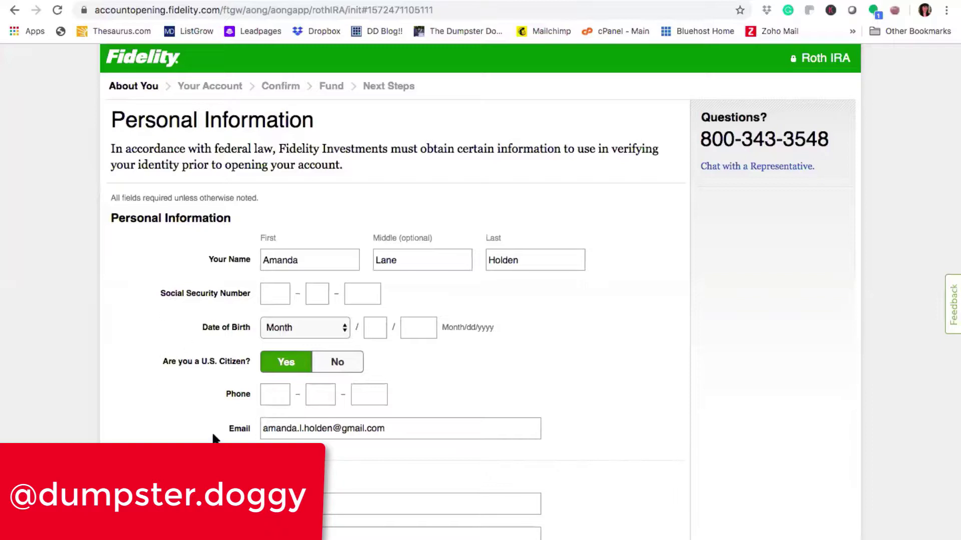
Step: Scroll through the Personal Information and address form to review the prefilled details
{"action": "scroll", "coordinate": [214, 439], "scroll_direction": "down", "scroll_amount": 8}
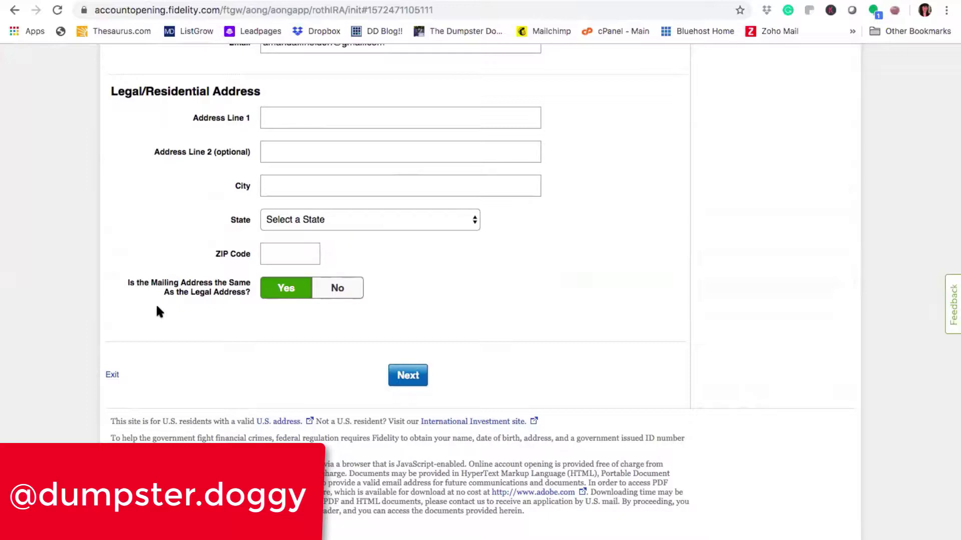
{"action": "scroll", "coordinate": [156, 306], "scroll_direction": "up", "scroll_amount": 8}
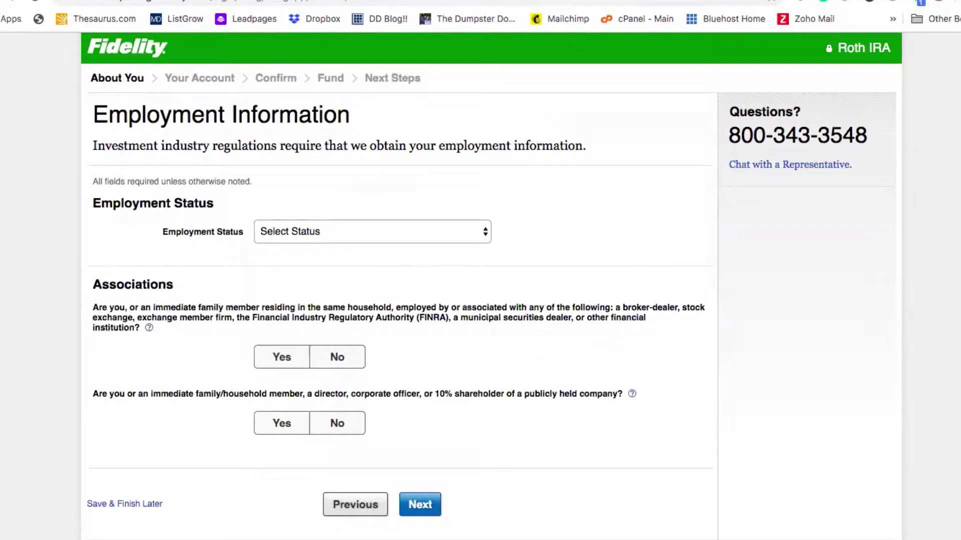
Step: Try Employed, Self Employed and Not Employed, finally leaving Employment Status at Self Employed
{"action": "left_click", "coordinate": [336, 231]}
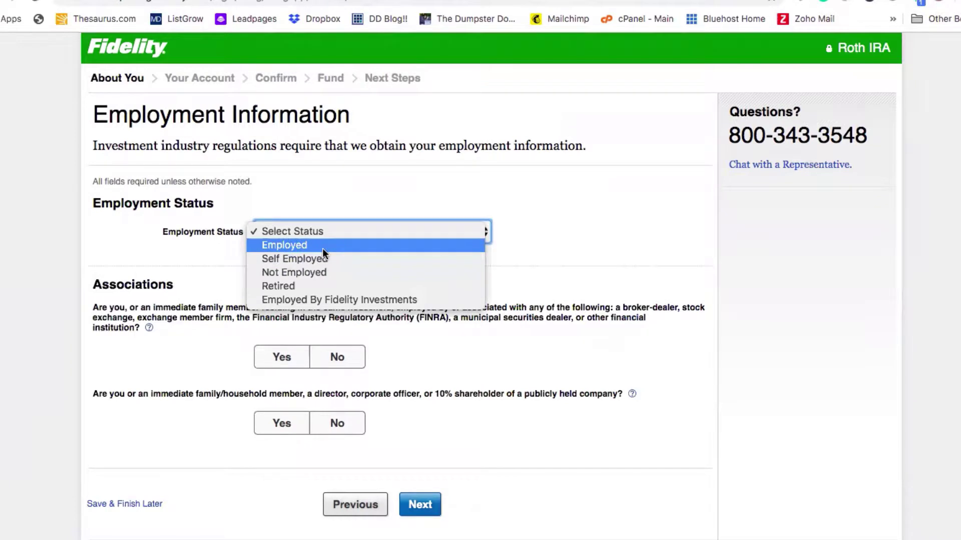
{"action": "left_click", "coordinate": [322, 248]}
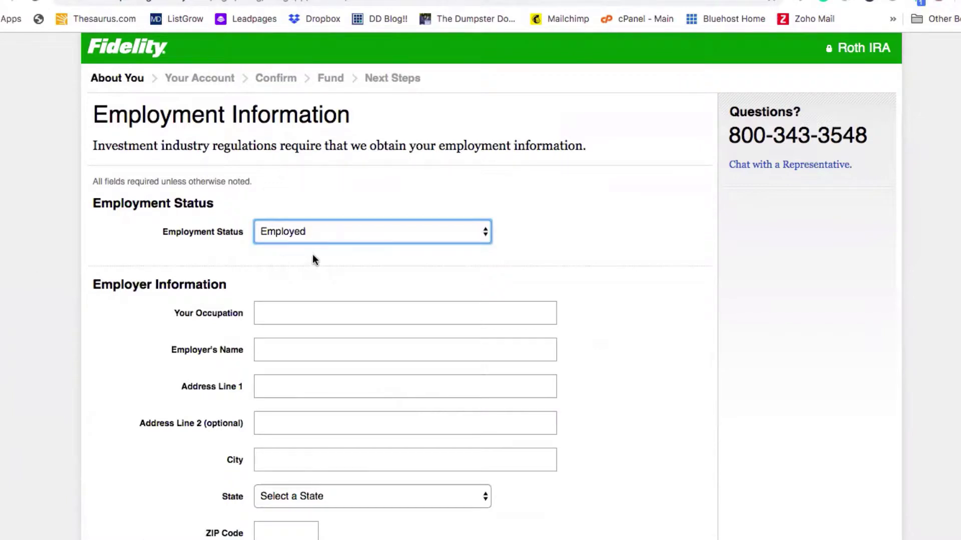
{"action": "left_click", "coordinate": [332, 230]}
{"action": "left_click", "coordinate": [332, 244]}
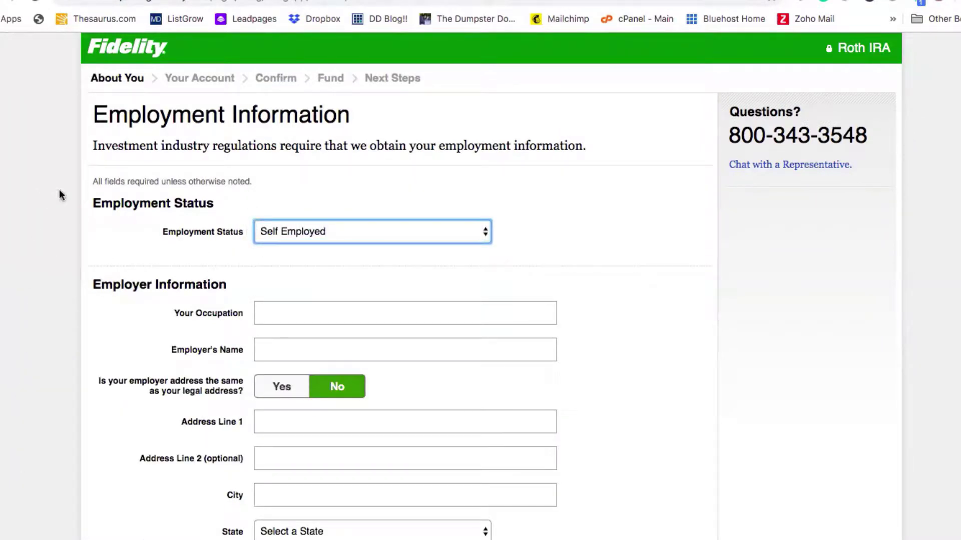
{"action": "left_click", "coordinate": [322, 238]}
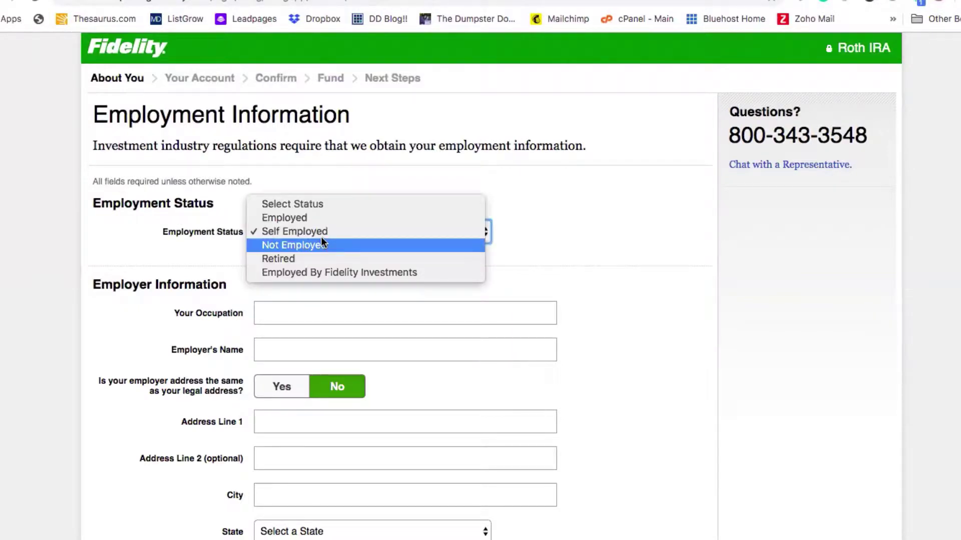
{"action": "left_click", "coordinate": [321, 246]}
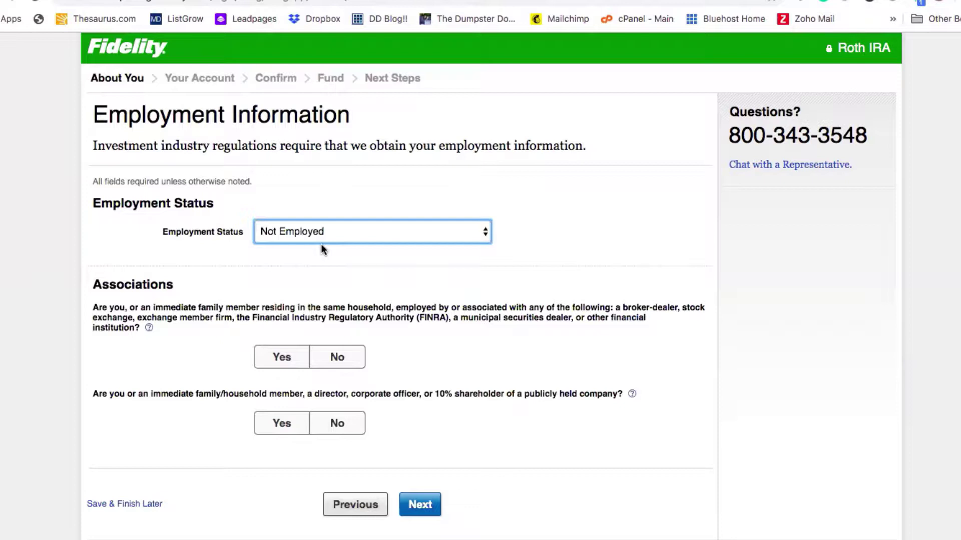
{"action": "left_click", "coordinate": [330, 234]}
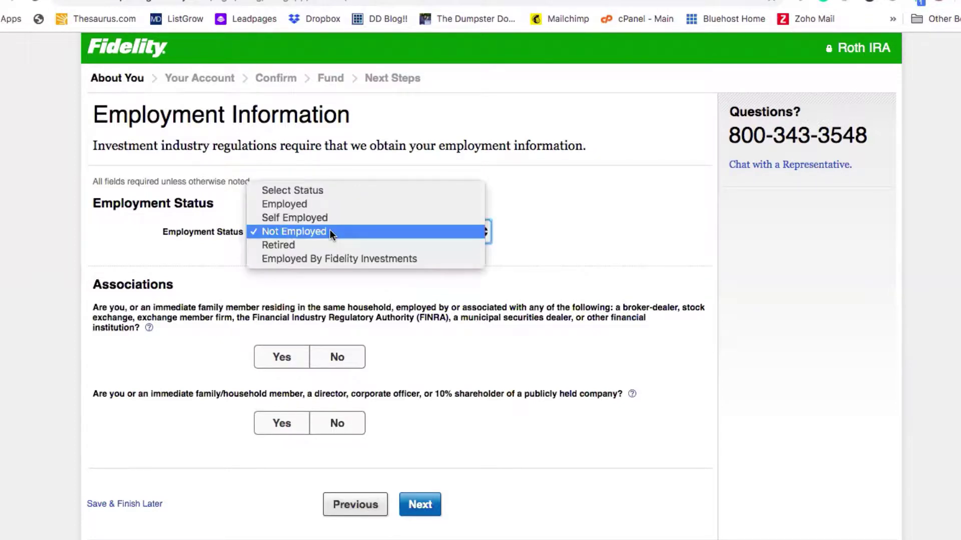
{"action": "left_click", "coordinate": [329, 218]}
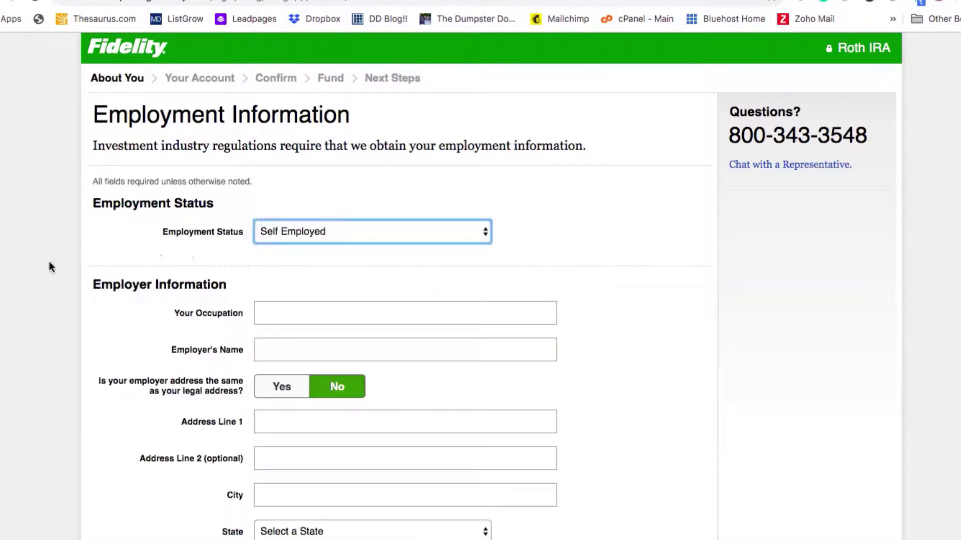
Step: Scroll past the Associations questions and submit the employment information
{"action": "scroll", "coordinate": [22, 531], "scroll_direction": "down", "scroll_amount": 5}
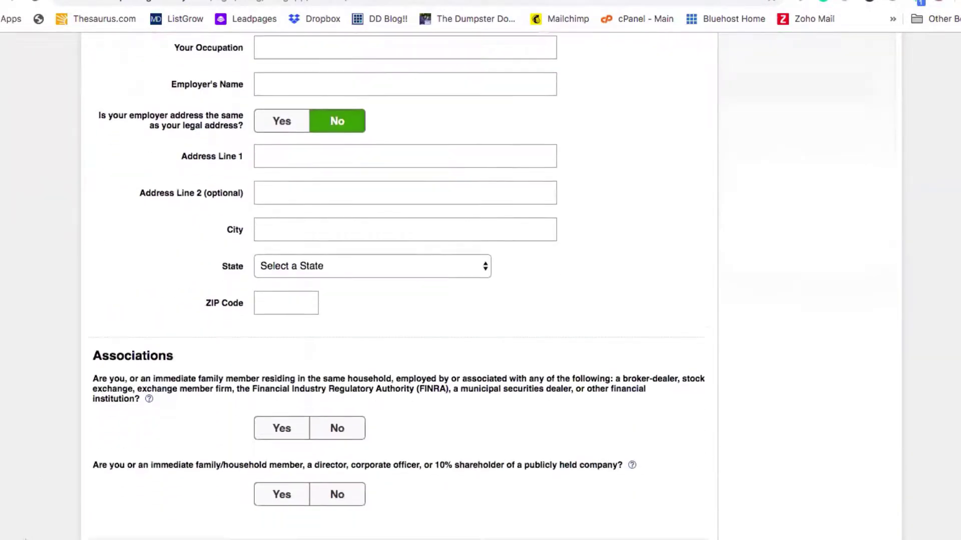
{"action": "scroll", "coordinate": [71, 372], "scroll_direction": "down", "scroll_amount": 2}
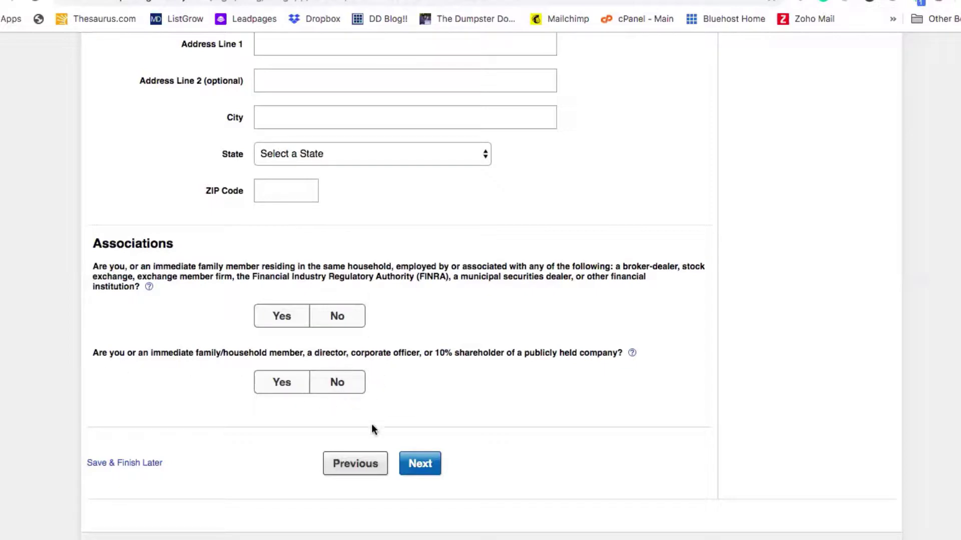
{"action": "left_click", "coordinate": [425, 474]}
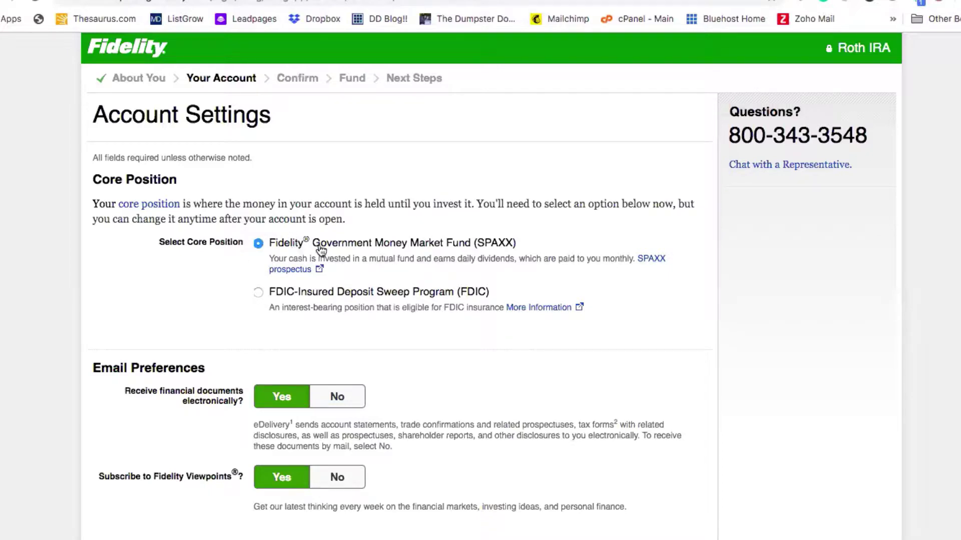
Step: Keep SPAXX as core position, answer No to Fidelity Viewpoints, and continue to review
{"action": "scroll", "coordinate": [165, 432], "scroll_direction": "down", "scroll_amount": 3}
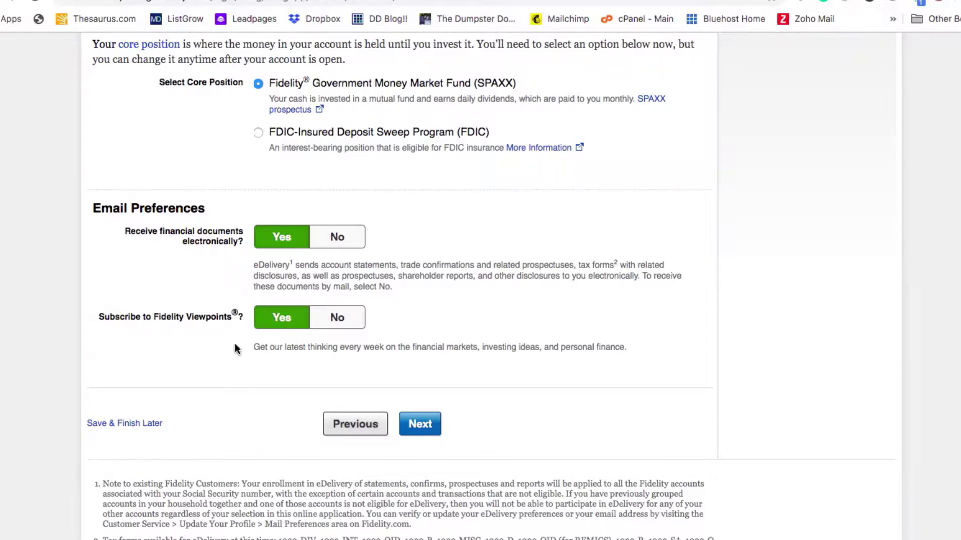
{"action": "left_click", "coordinate": [350, 324]}
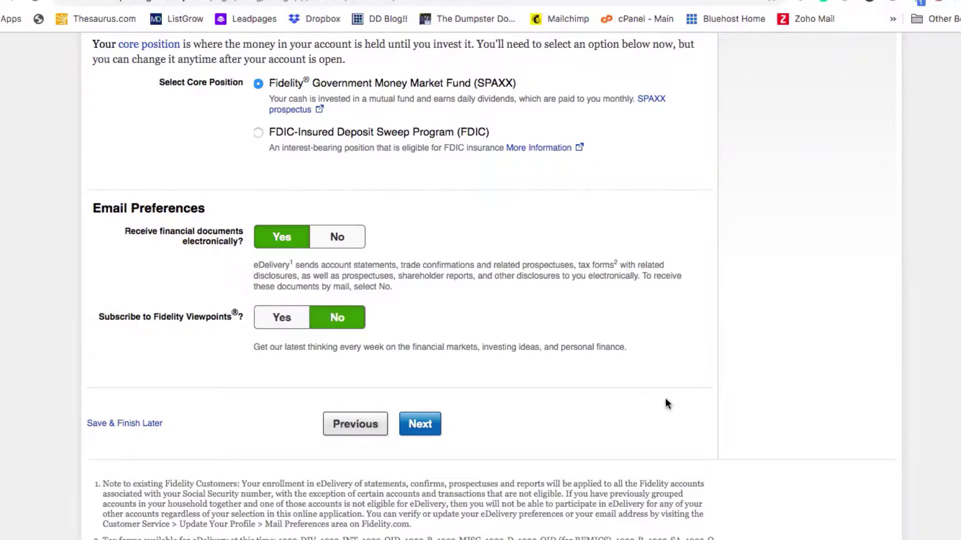
{"action": "scroll", "coordinate": [666, 401], "scroll_direction": "up", "scroll_amount": 3}
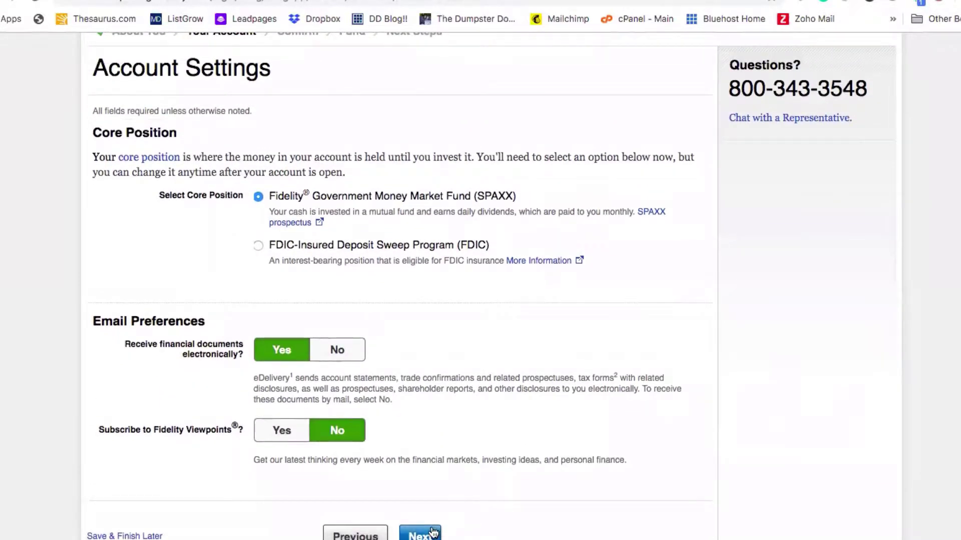
{"action": "left_click", "coordinate": [433, 533]}
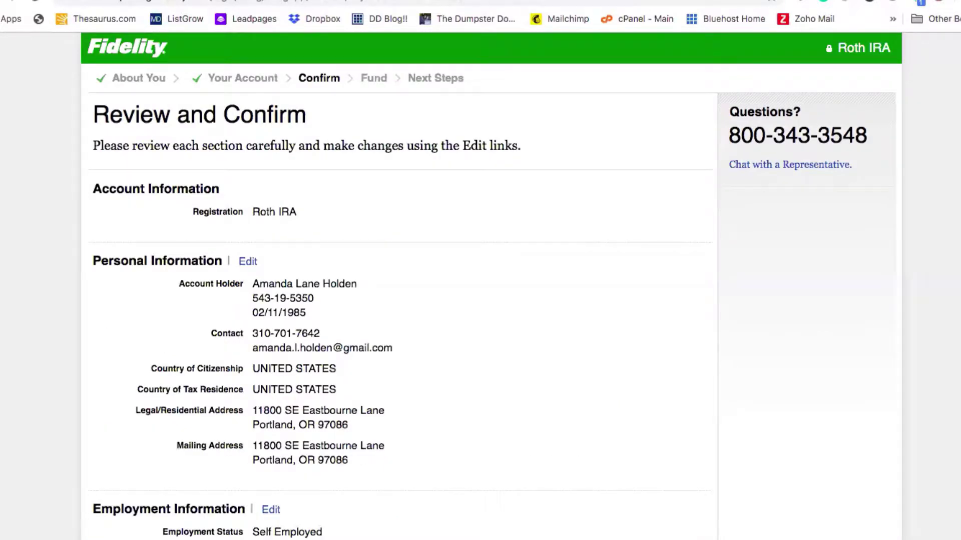
Step: Confirm the reviewed details: SPAXX core position, eDelivery enrolled, Viewpoints not enrolled
{"action": "scroll", "coordinate": [452, 300], "scroll_direction": "down", "scroll_amount": 10}
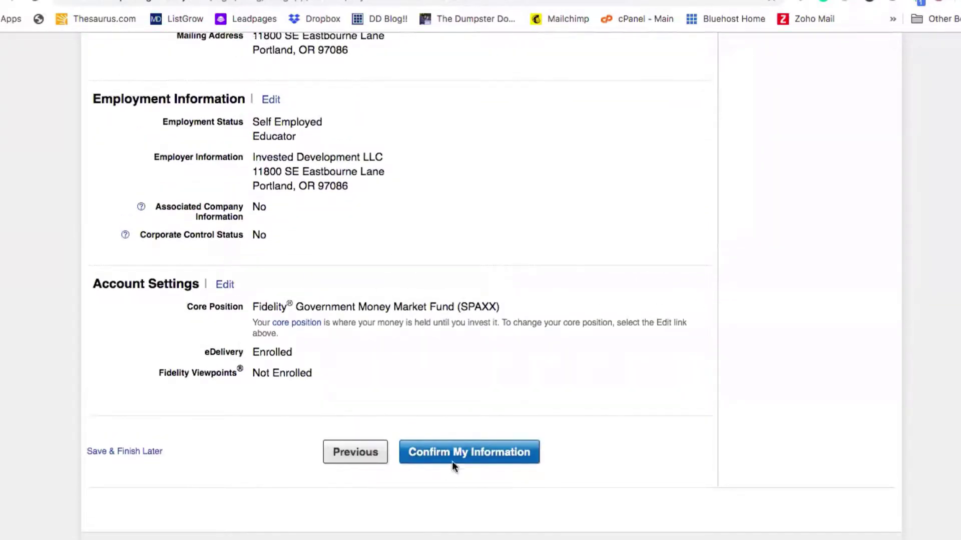
{"action": "left_click", "coordinate": [455, 458]}
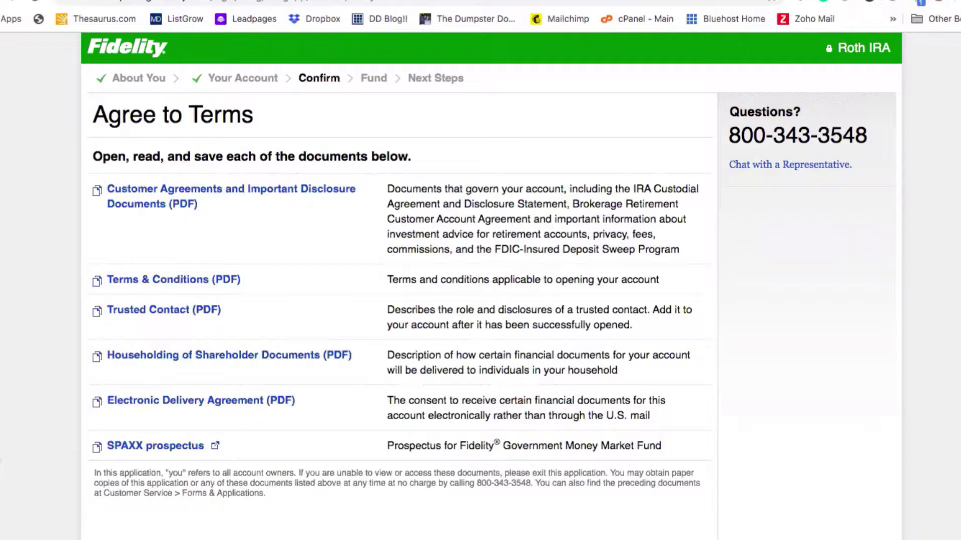
Step: Agree to electronic delivery of account documents and submit the Roth IRA application
{"action": "scroll", "coordinate": [491, 289], "scroll_direction": "down", "scroll_amount": 7}
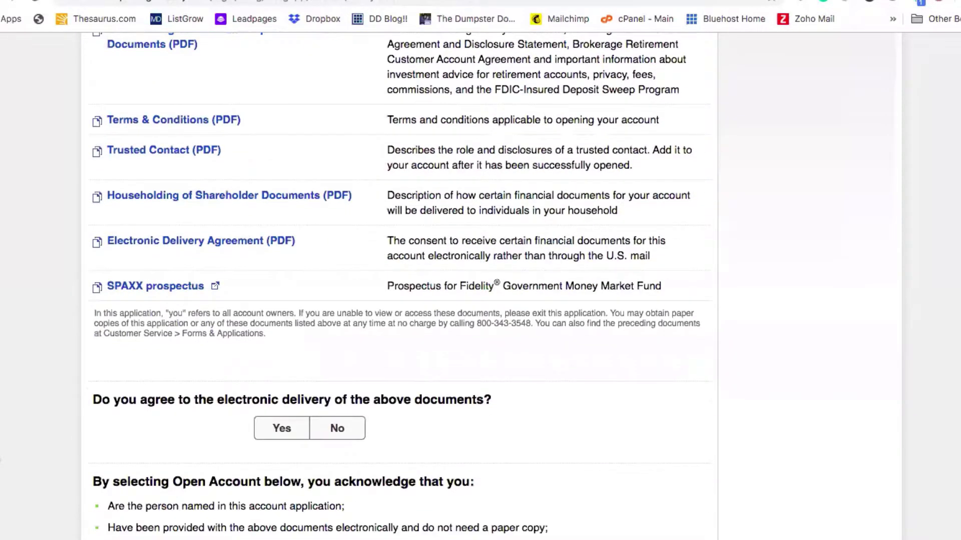
{"action": "scroll", "coordinate": [5, 373], "scroll_direction": "down", "scroll_amount": 3}
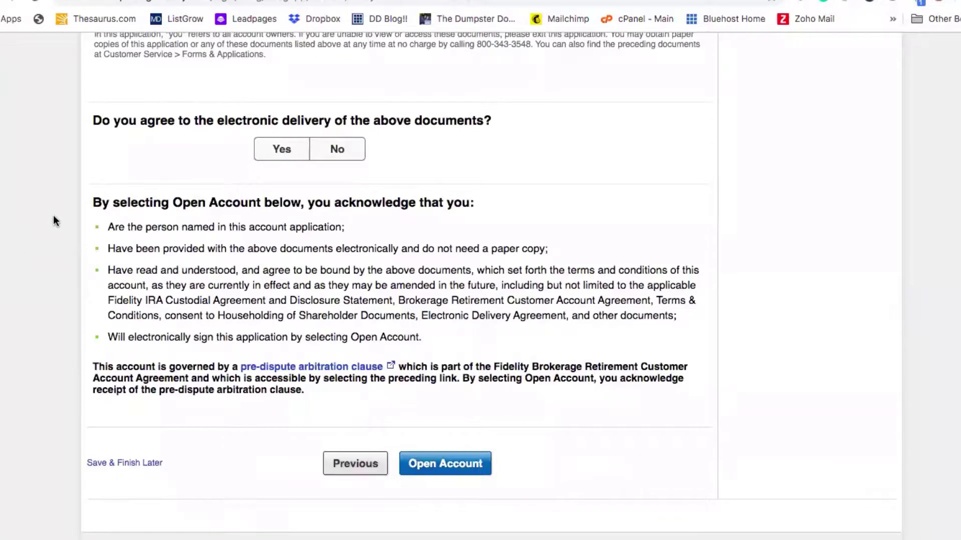
{"action": "left_click", "coordinate": [276, 158]}
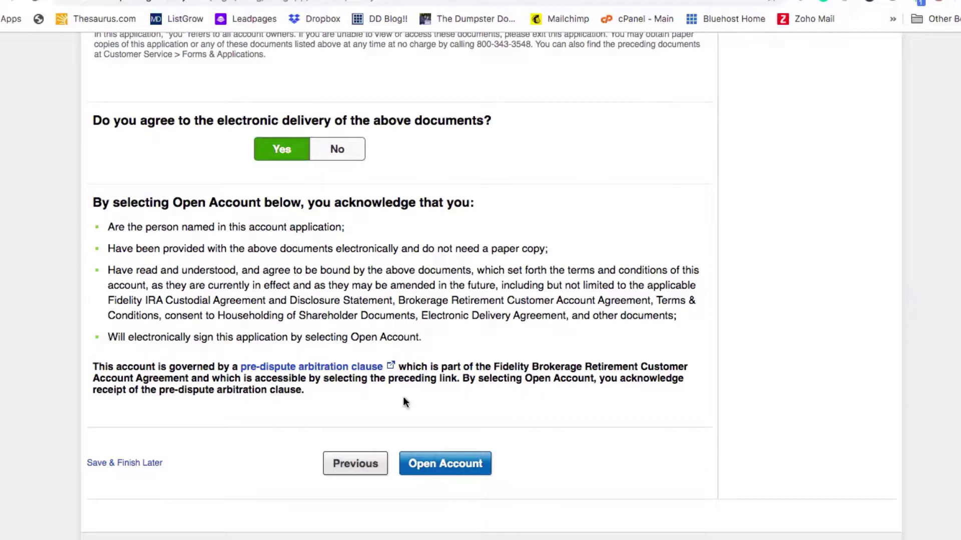
{"action": "left_click", "coordinate": [461, 471]}
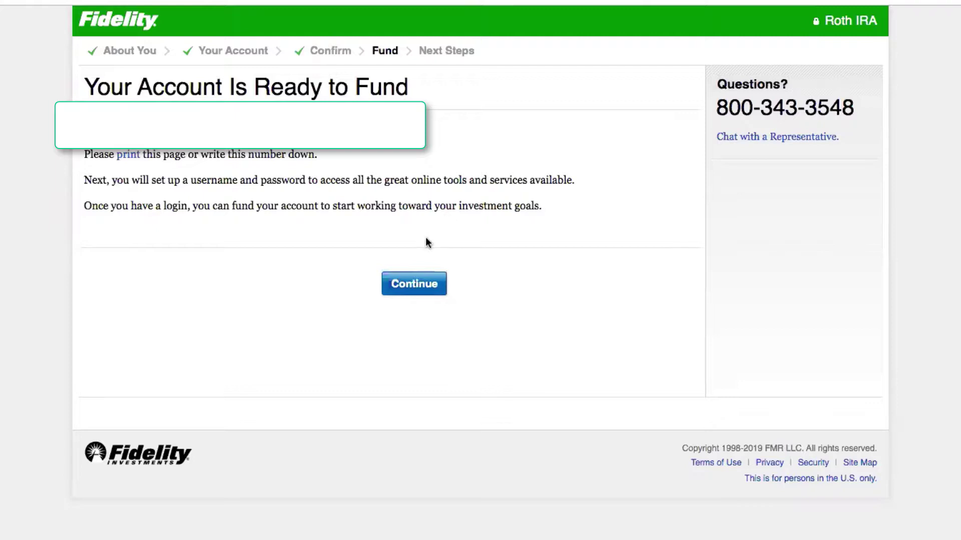
Step: Choose 'Set up a recurring transfer from a bank account' as the Roth IRA funding method
{"action": "left_click", "coordinate": [415, 284]}
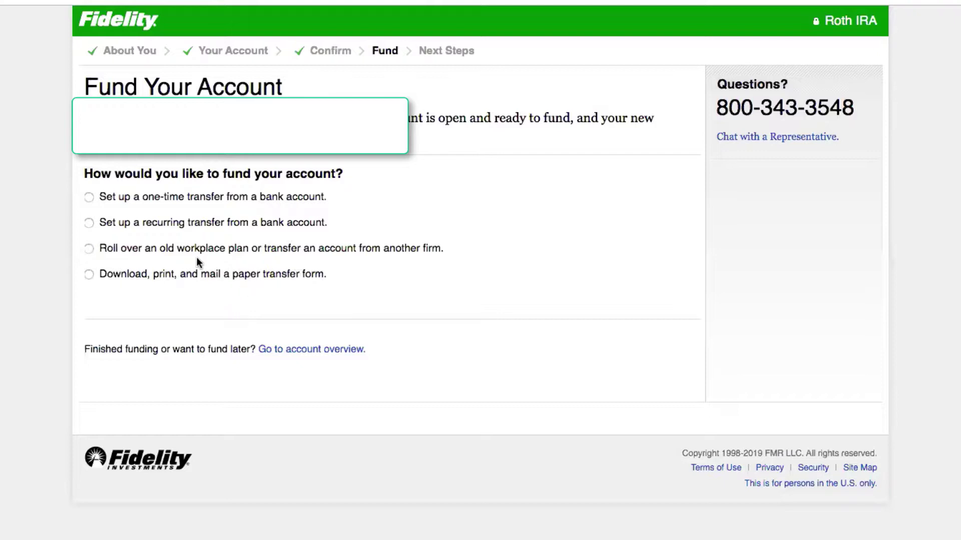
{"action": "left_click", "coordinate": [89, 227]}
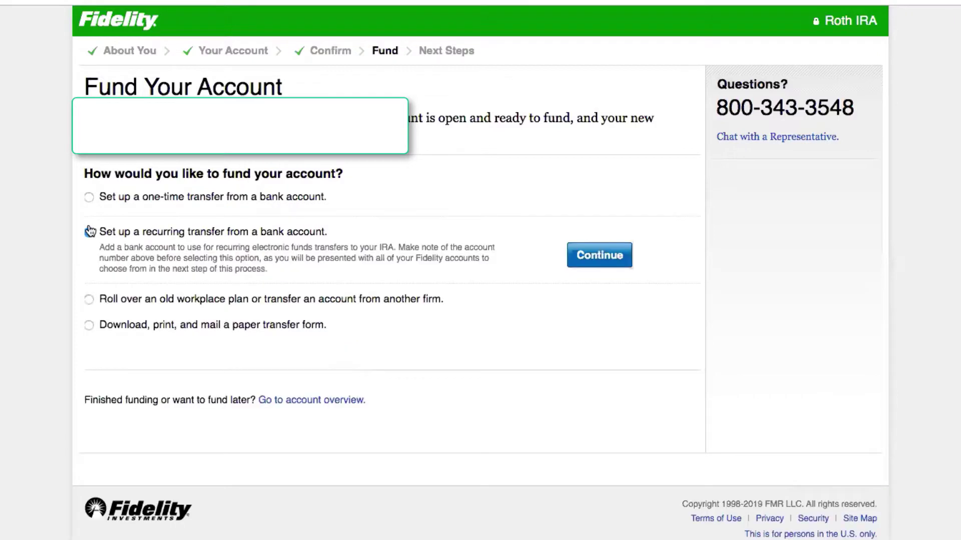
{"action": "left_click", "coordinate": [587, 256]}
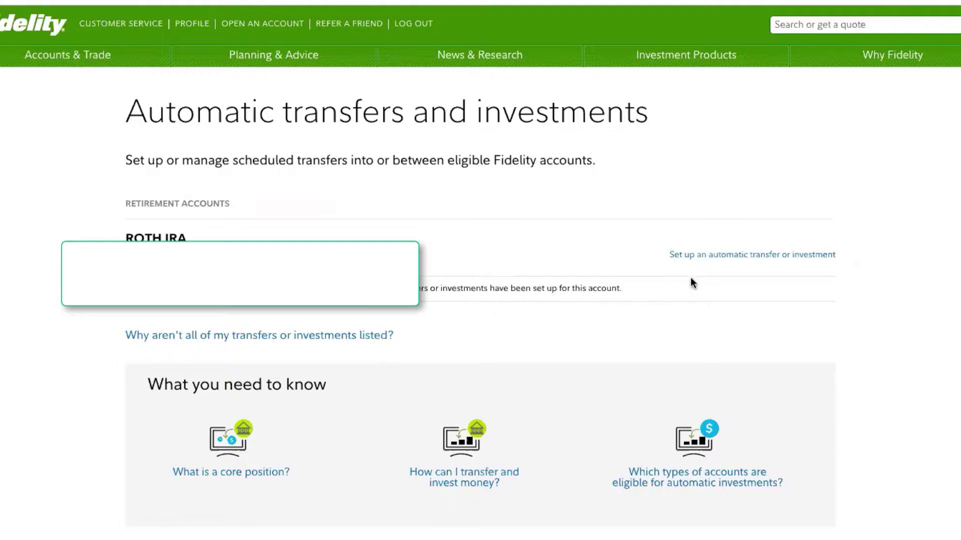
Step: Begin an automatic Electronic Funds Transfer setup to link a bank account
{"action": "left_click", "coordinate": [704, 256]}
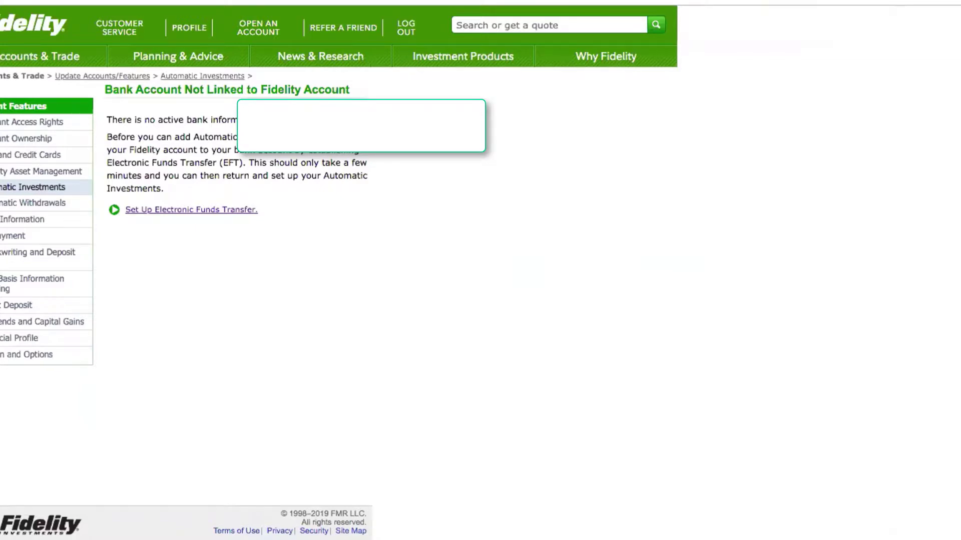
{"action": "left_click", "coordinate": [185, 211]}
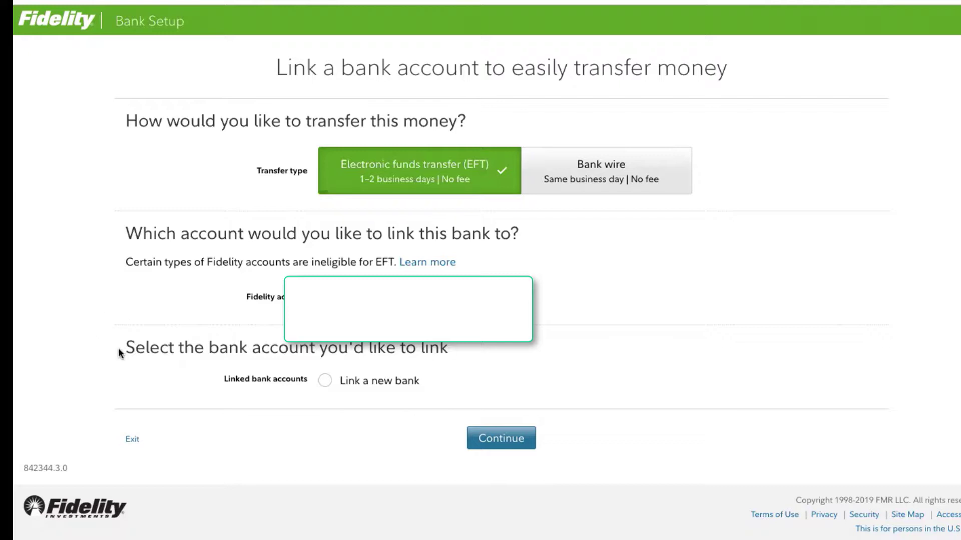
Step: Link a new checking account you own and accept the electronic funds transfer terms
{"action": "left_click", "coordinate": [325, 380]}
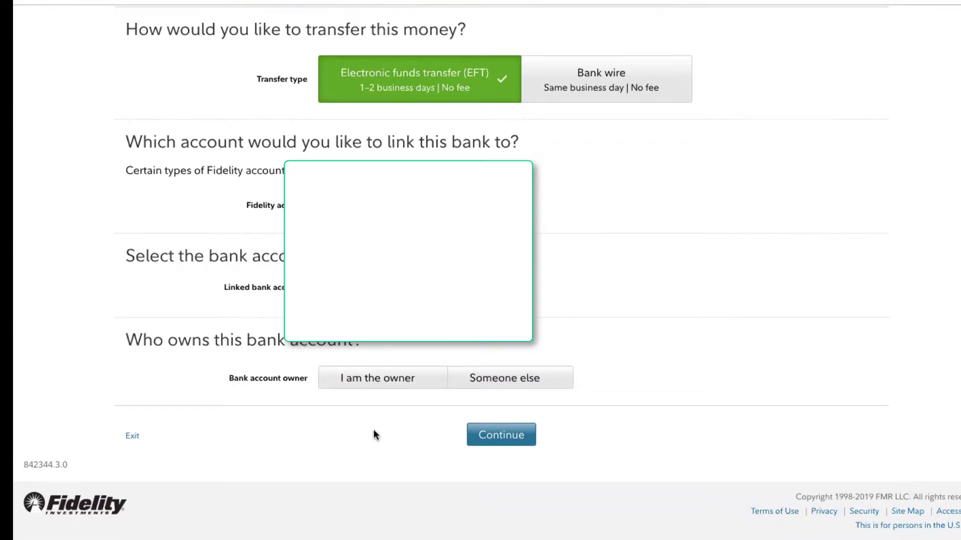
{"action": "left_click", "coordinate": [375, 382]}
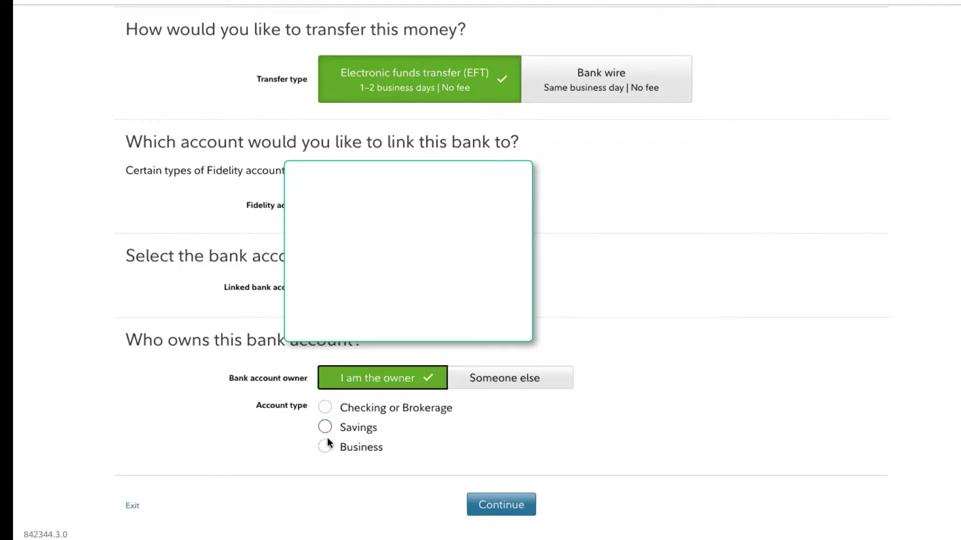
{"action": "left_click", "coordinate": [325, 409]}
{"action": "scroll", "coordinate": [369, 407], "scroll_direction": "down", "scroll_amount": 7}
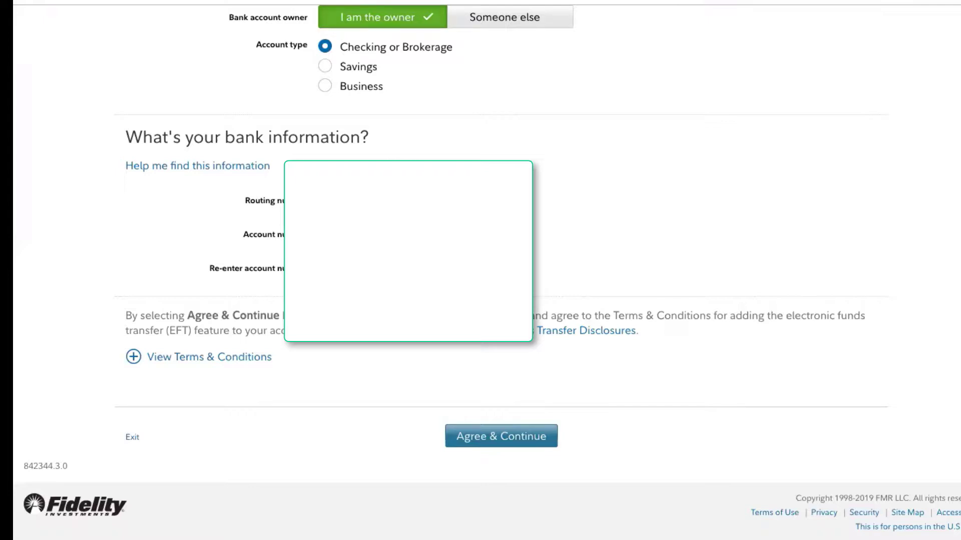
{"action": "left_click", "coordinate": [494, 436]}
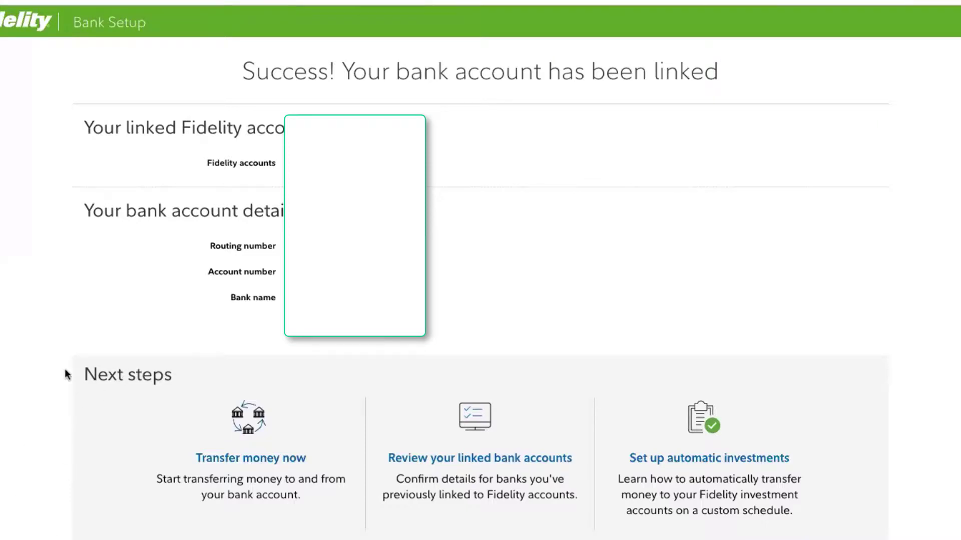
Step: Submit a $300.00 transfer from the linked bank into the Roth IRA and close the confirmation
{"action": "left_click", "coordinate": [212, 460]}
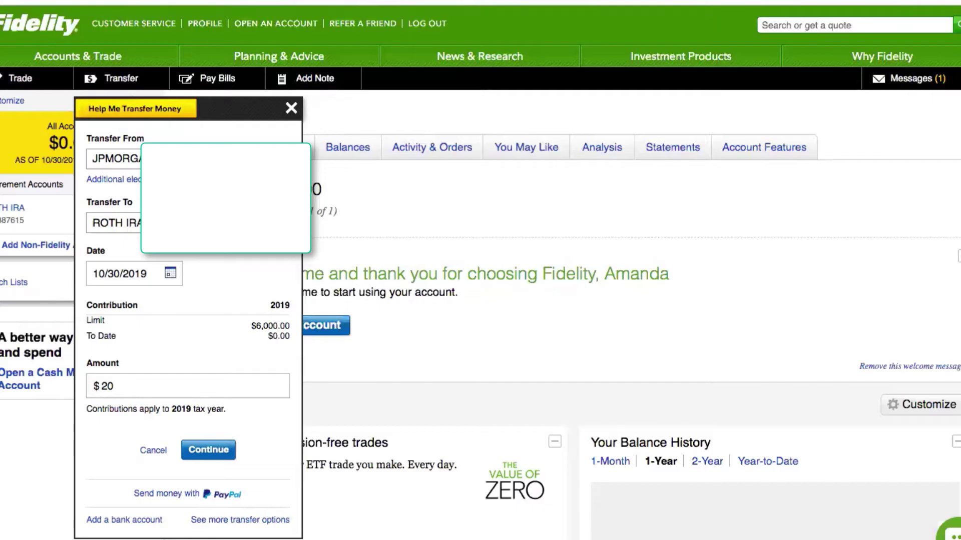
{"action": "key", "text": "BackSpace"}
{"action": "key", "text": "BackSpace"}
{"action": "type", "text": "300.00"}
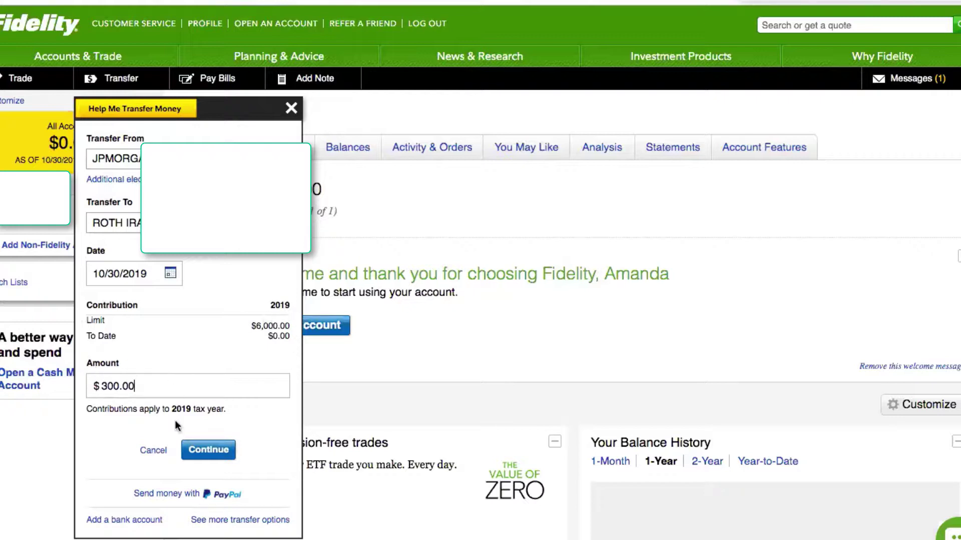
{"action": "left_click", "coordinate": [208, 450]}
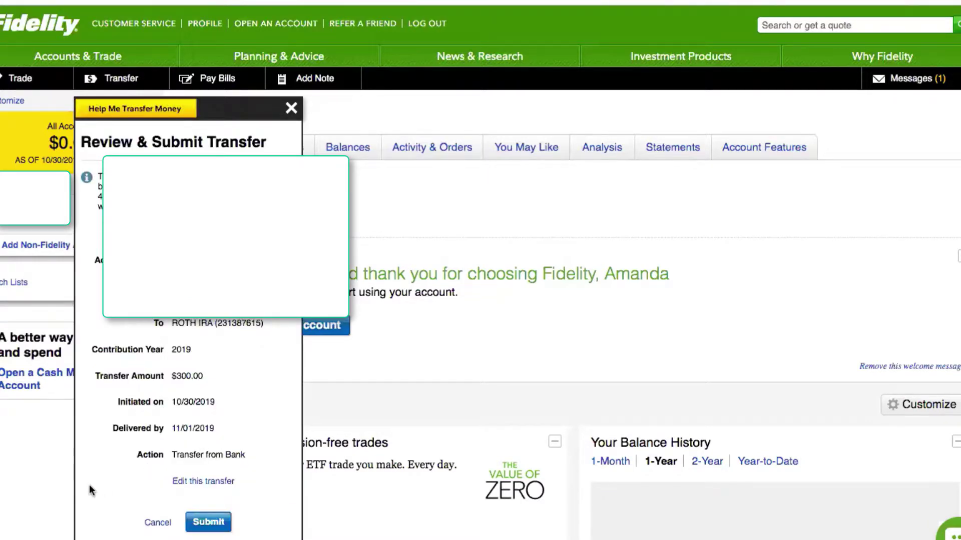
{"action": "left_click", "coordinate": [209, 522]}
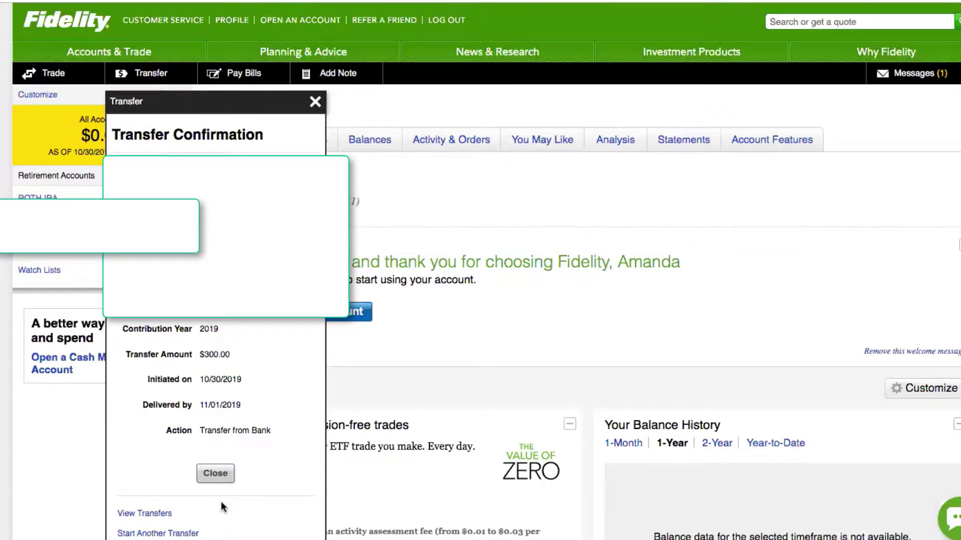
{"action": "left_click", "coordinate": [219, 475]}
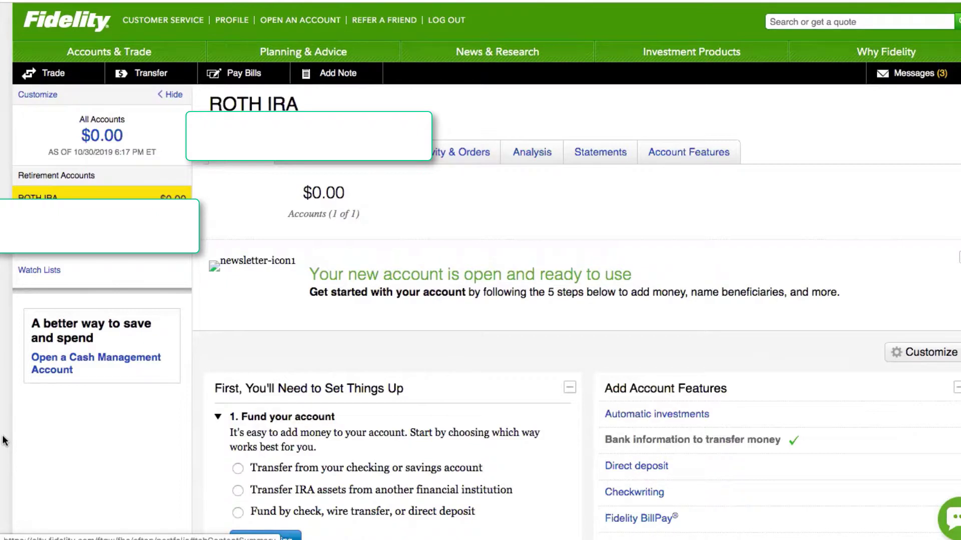
Step: Set up an automatic transfer from the external bank account with an amount of $25.00
{"action": "left_click", "coordinate": [638, 421]}
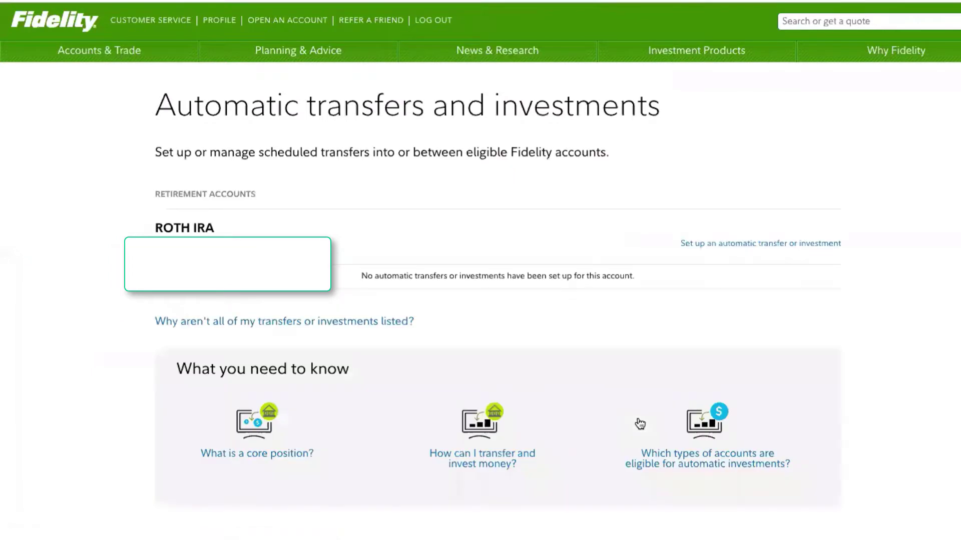
{"action": "left_click", "coordinate": [721, 245]}
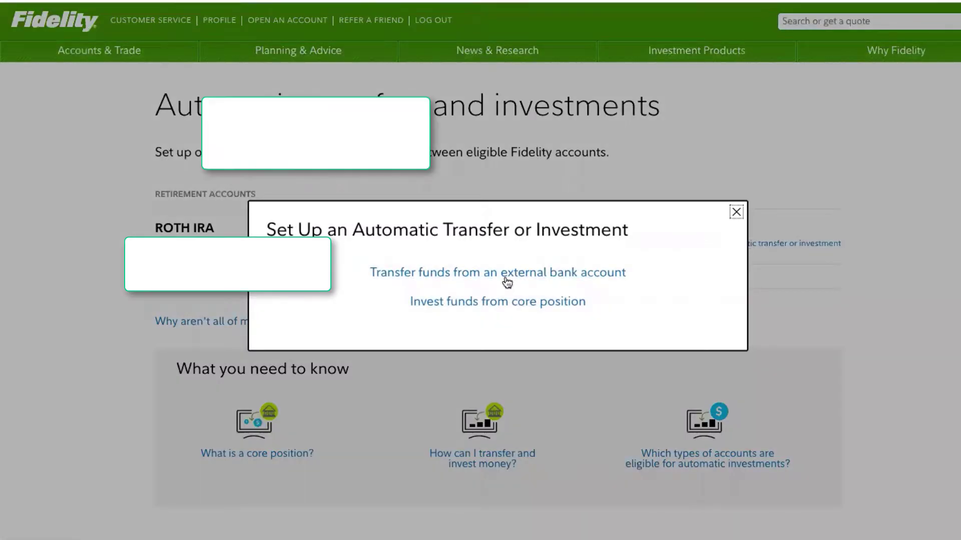
{"action": "left_click", "coordinate": [506, 277]}
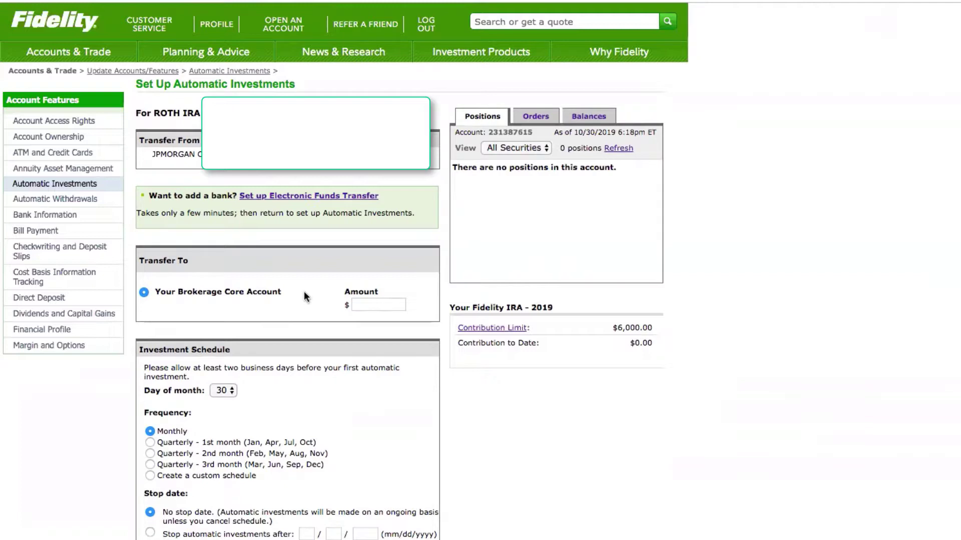
{"action": "left_click", "coordinate": [368, 304]}
{"action": "type", "text": "25.00"}
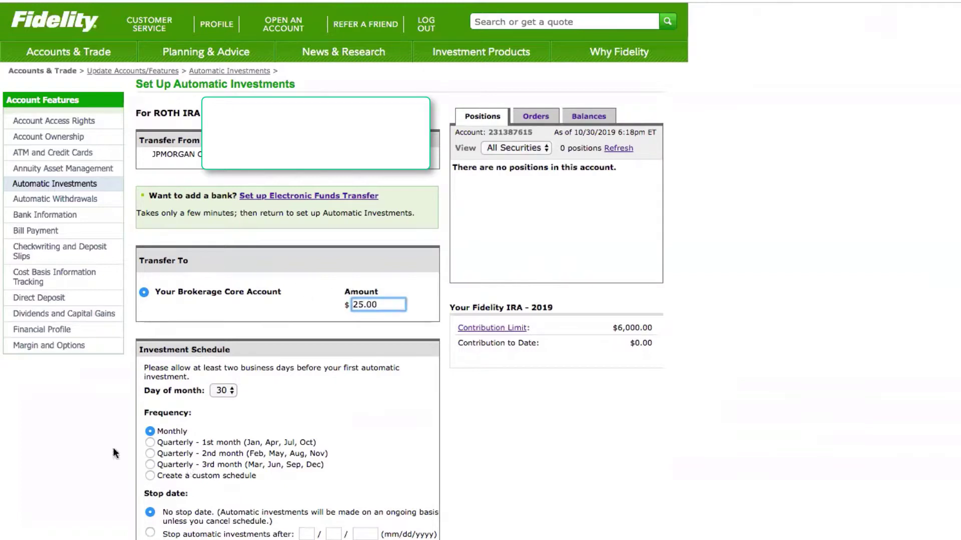
{"action": "left_click", "coordinate": [91, 441]}
{"action": "scroll", "coordinate": [91, 437], "scroll_direction": "down", "scroll_amount": 3}
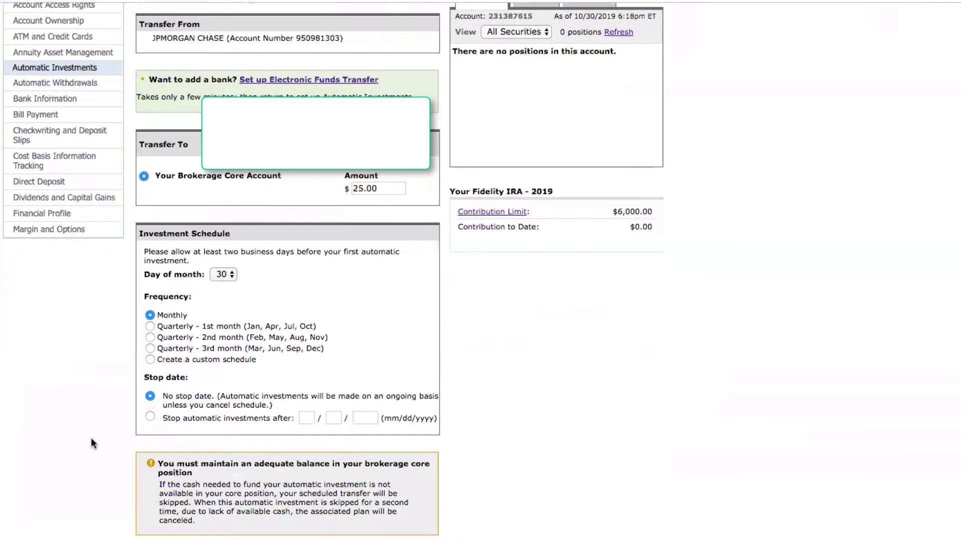
{"action": "scroll", "coordinate": [91, 437], "scroll_direction": "up", "scroll_amount": 1}
{"action": "scroll", "coordinate": [91, 438], "scroll_direction": "up", "scroll_amount": 1}
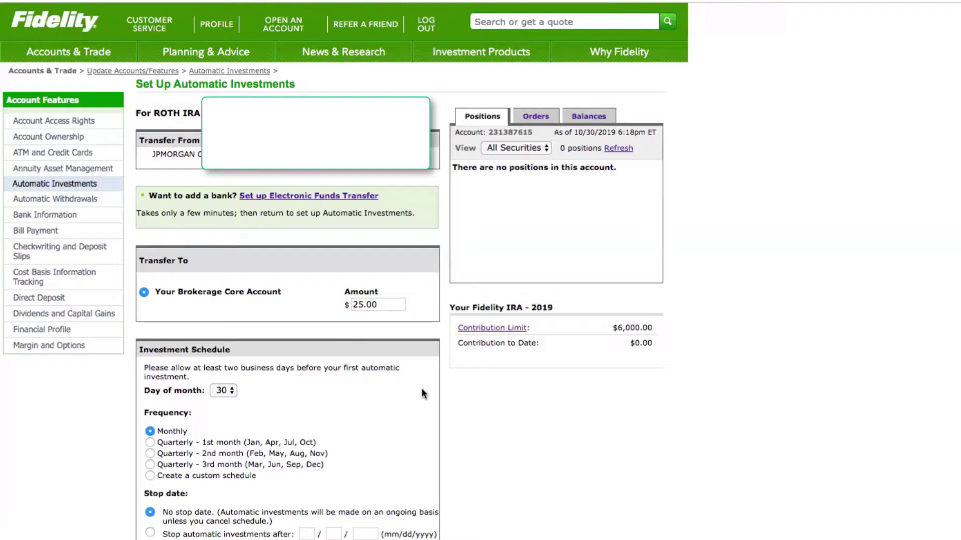
{"action": "scroll", "coordinate": [423, 394], "scroll_direction": "down", "scroll_amount": 5}
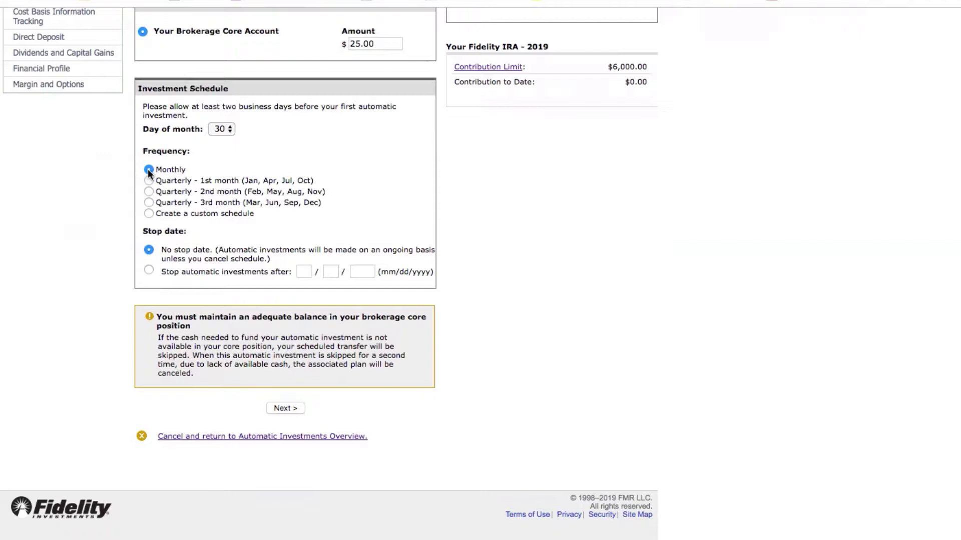
Step: Set the investment day of month to 1 and proceed to the verification page
{"action": "left_click", "coordinate": [226, 130]}
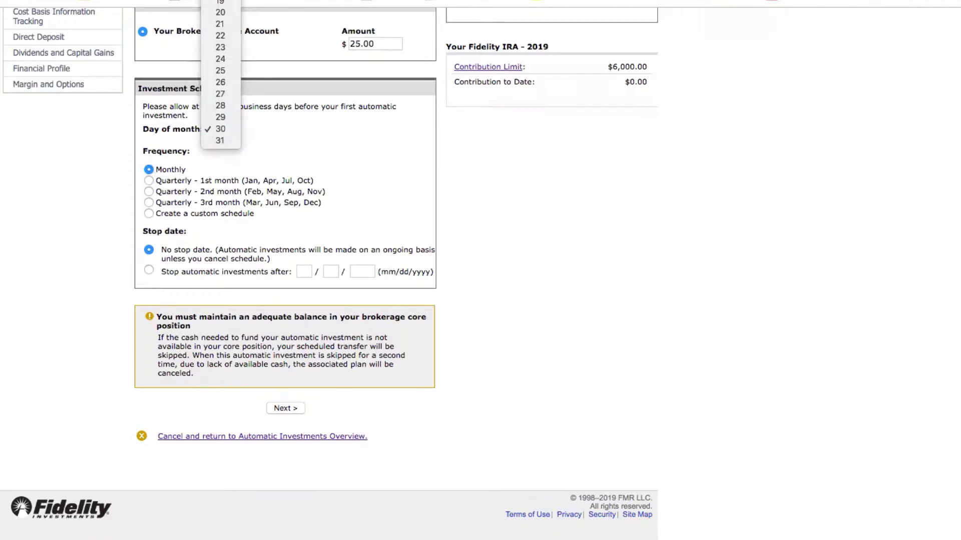
{"action": "scroll", "coordinate": [220, 160], "scroll_direction": "up", "scroll_amount": 5}
{"action": "scroll", "coordinate": [220, 10], "scroll_direction": "up", "scroll_amount": 5}
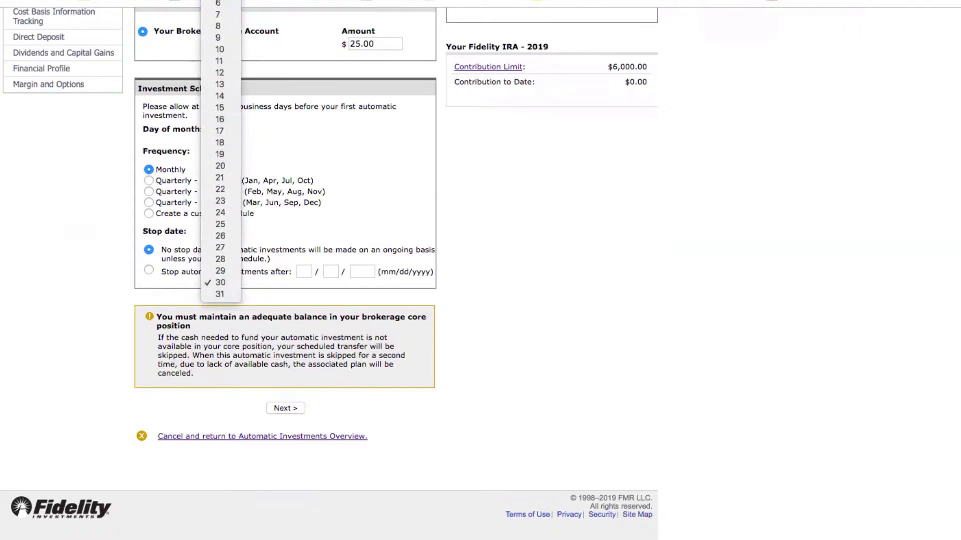
{"action": "left_click", "coordinate": [220, 2]}
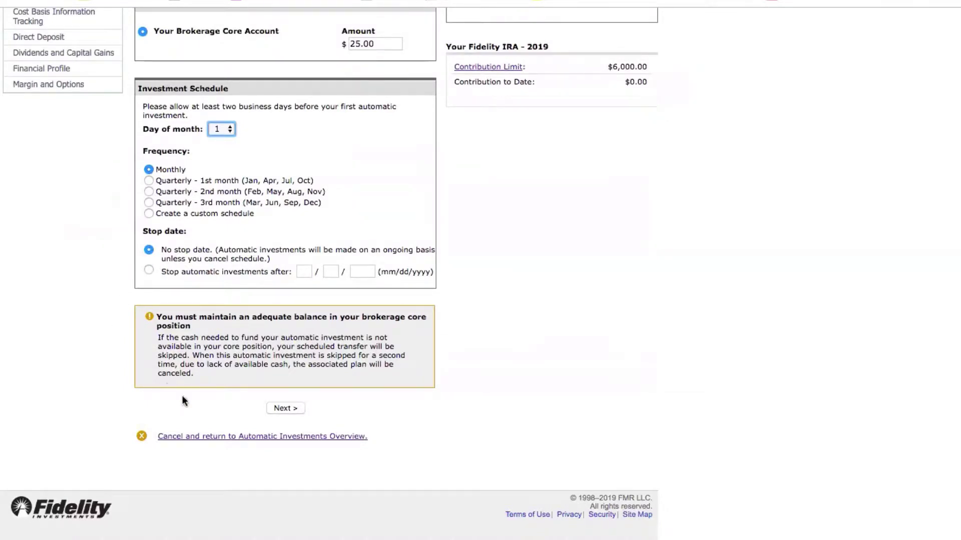
{"action": "left_click", "coordinate": [280, 407]}
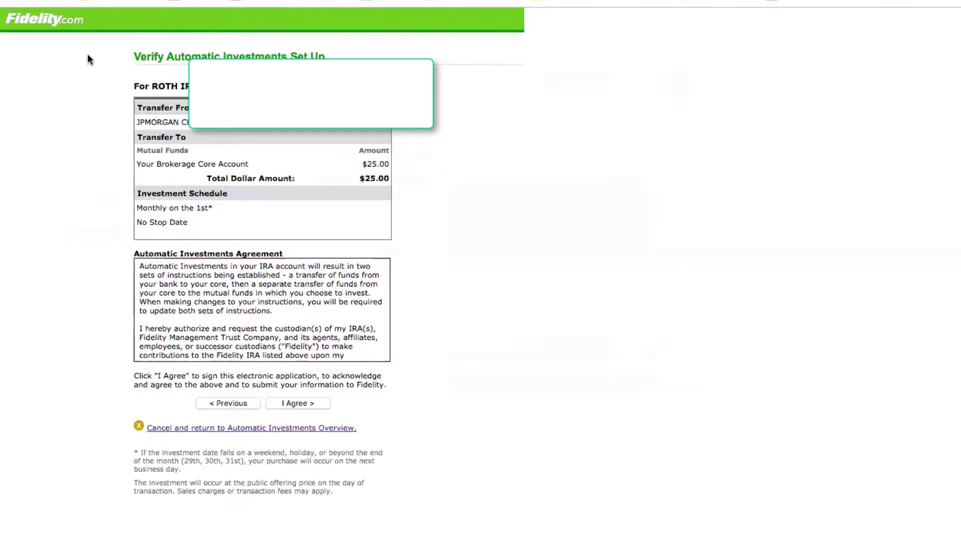
Step: Agree to the terms on the Verify Automatic Investments page to confirm the $25.00 monthly plan
{"action": "left_click", "coordinate": [285, 404]}
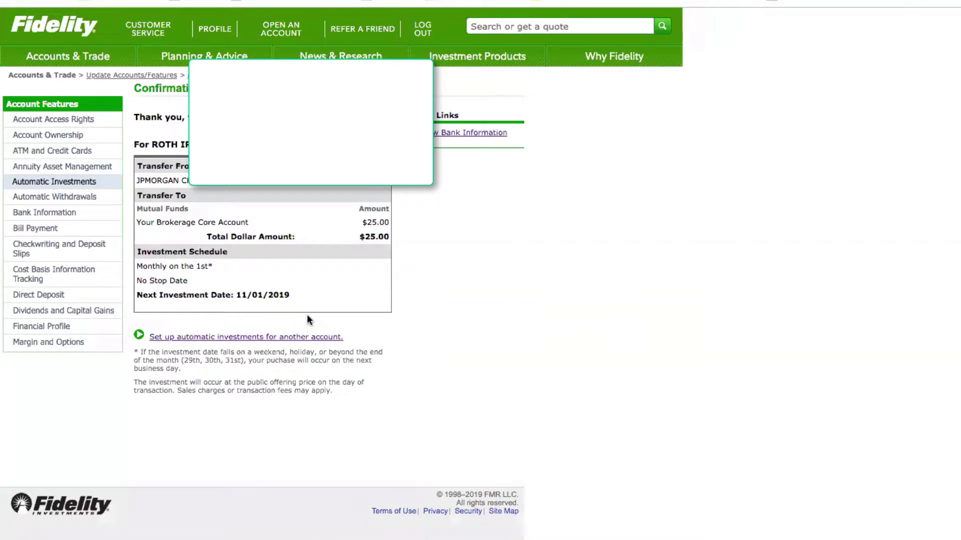
Step: Return to the Roth IRA summary page showing the $325.00 balance
{"action": "mouse_move", "coordinate": [563, 535]}
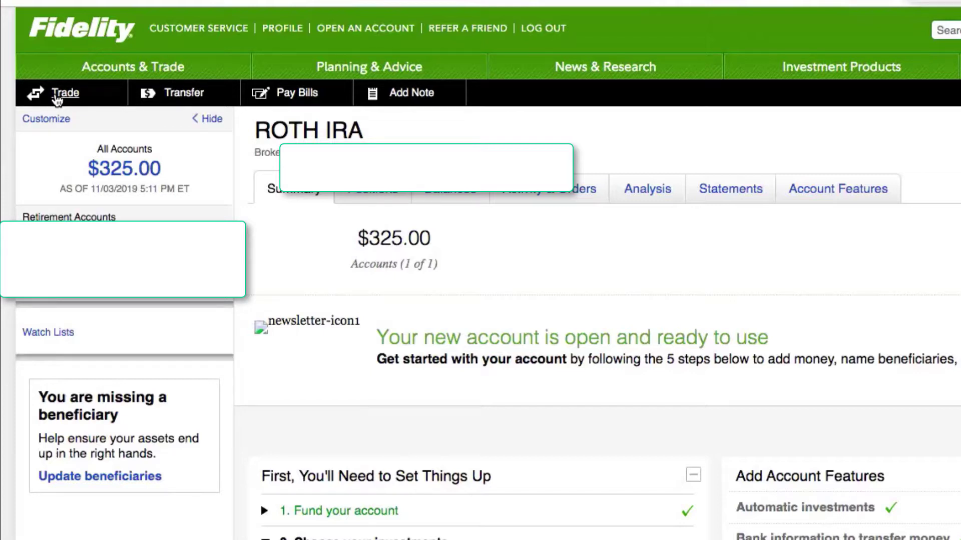
Step: Open the Trade ticket from the top bar for the Roth IRA
{"action": "left_click", "coordinate": [62, 96]}
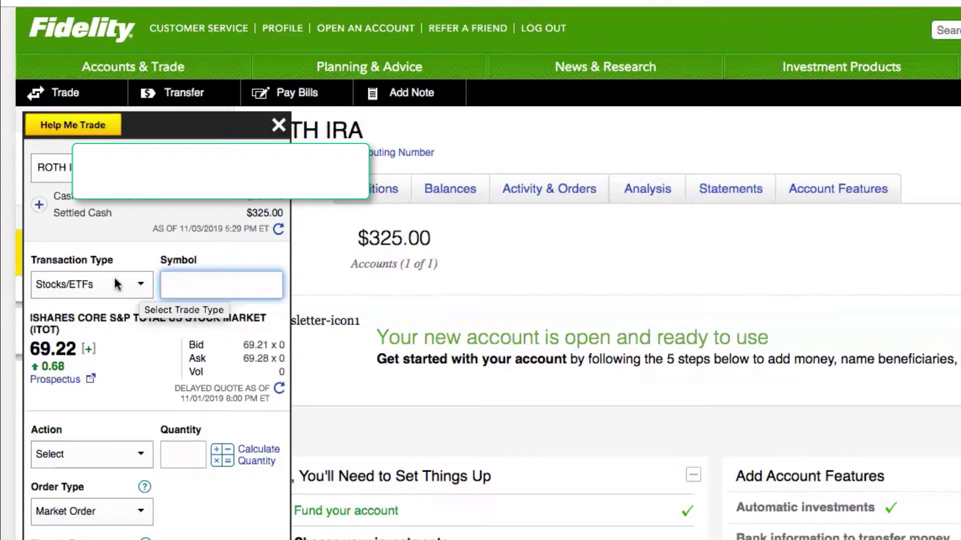
Step: Keep Stocks/ETFs as the transaction type and enter symbol ITOT to load its quote
{"action": "left_click", "coordinate": [141, 285]}
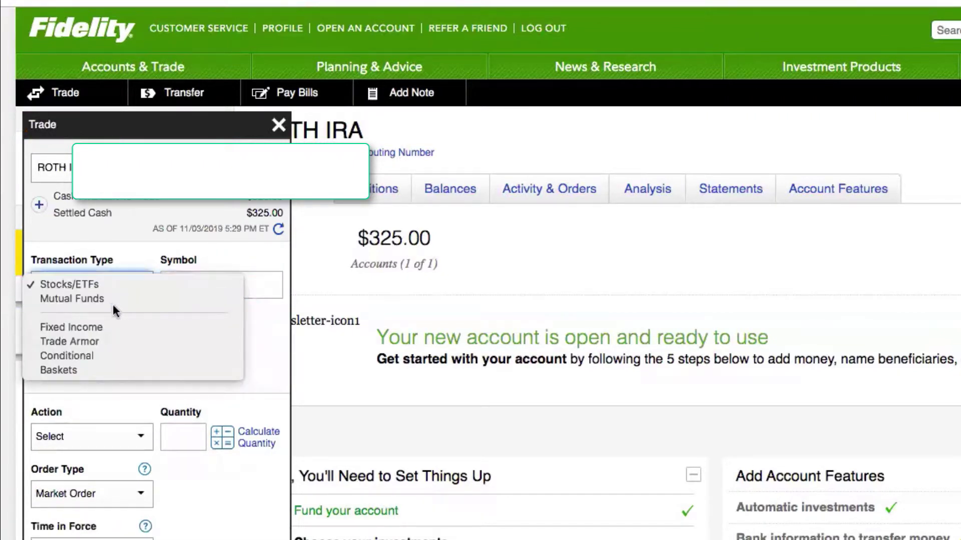
{"action": "left_click", "coordinate": [77, 287]}
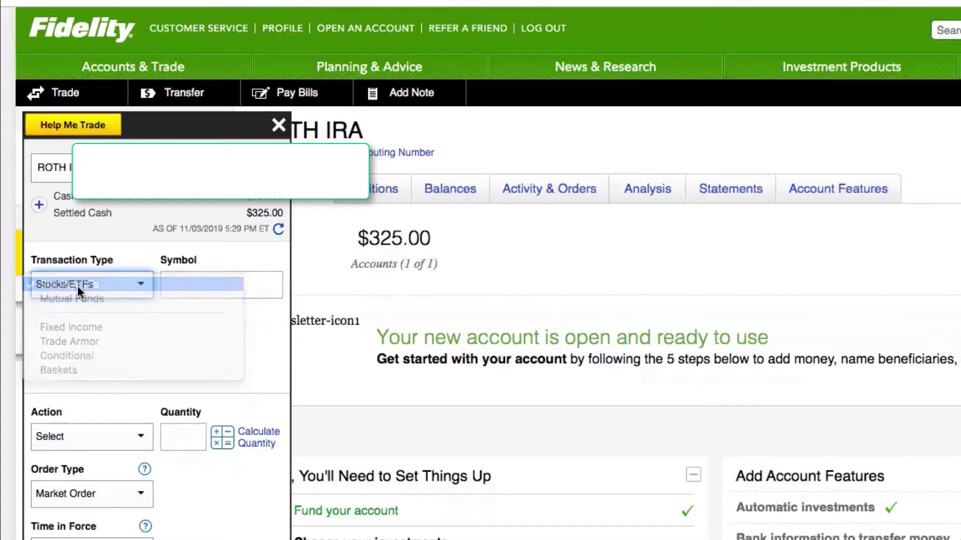
{"action": "left_click", "coordinate": [170, 292]}
{"action": "type", "text": "IT"}
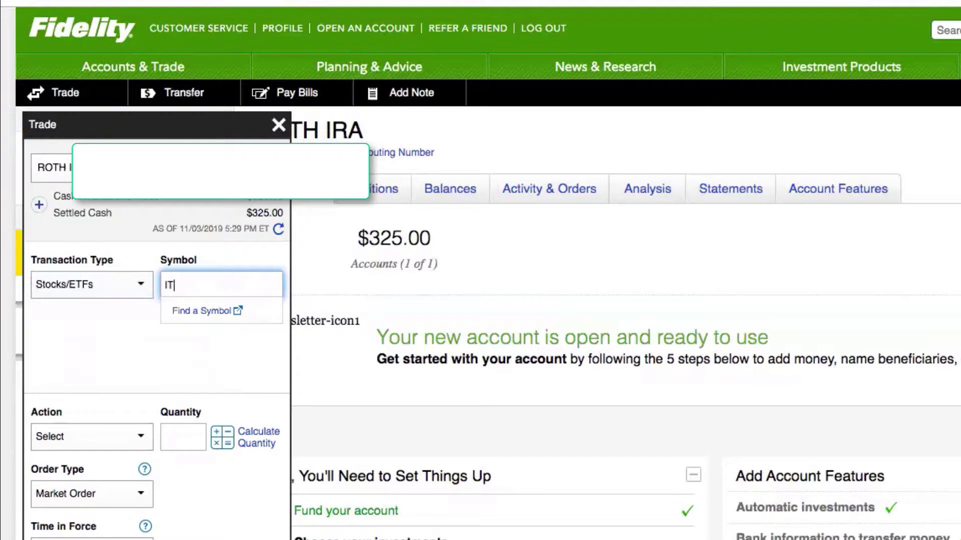
{"action": "type", "text": "OT"}
{"action": "key", "text": "Tab"}
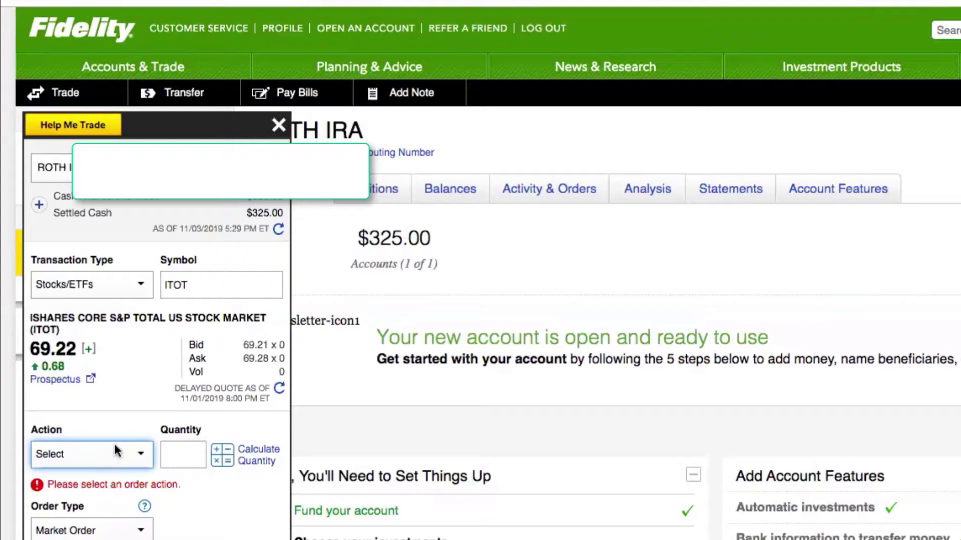
Step: Set the ITOT order action to Buy with a quantity of 2 shares
{"action": "left_click", "coordinate": [62, 454]}
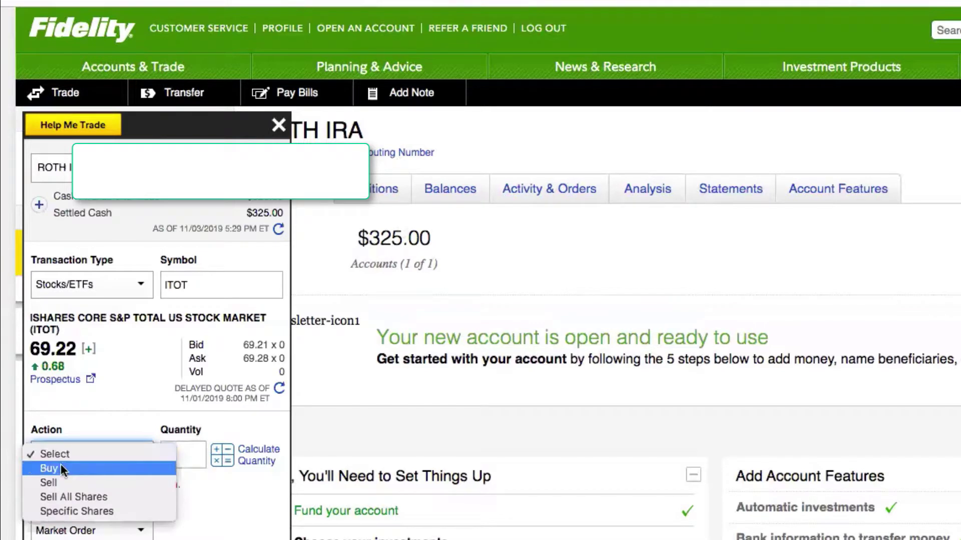
{"action": "left_click", "coordinate": [61, 466]}
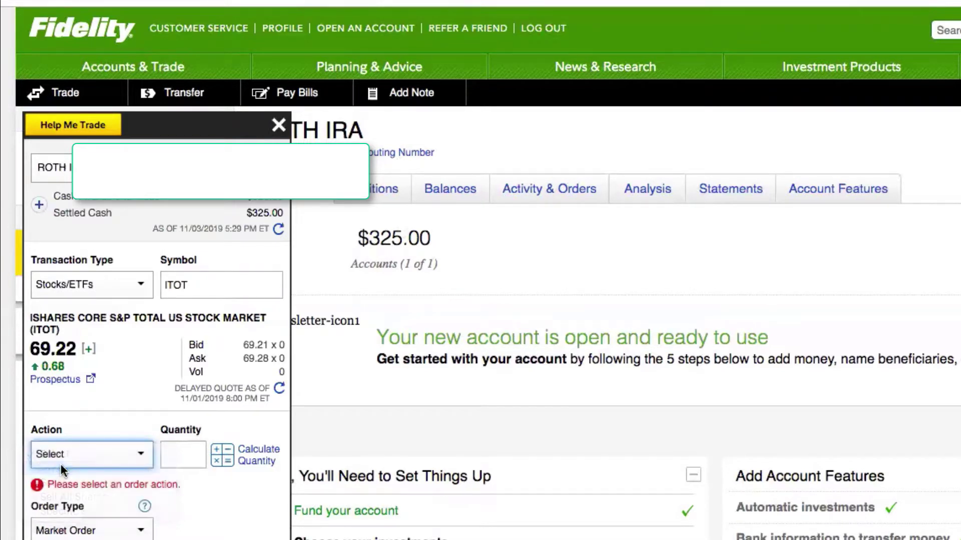
{"action": "left_click", "coordinate": [184, 454]}
{"action": "type", "text": "2"}
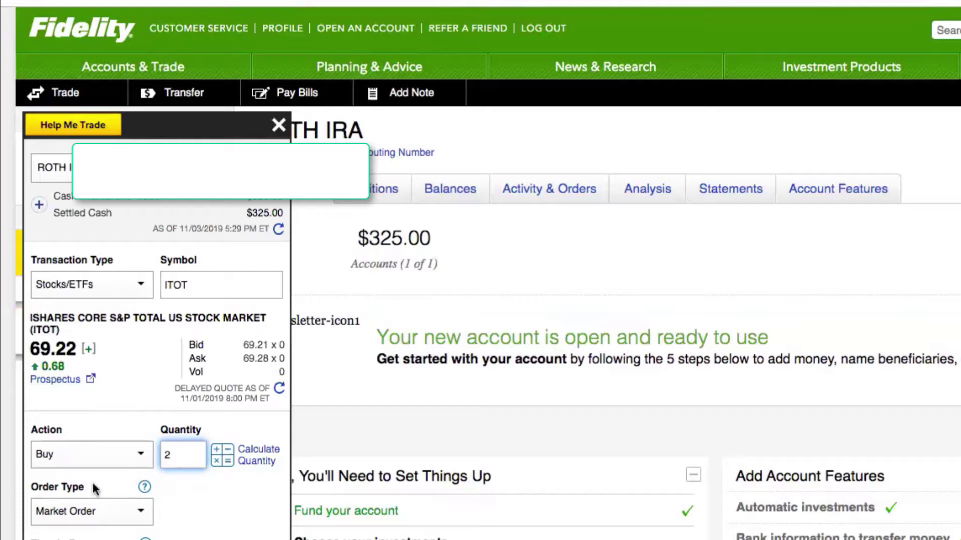
Step: Confirm Market Order as the order type and Day as the time in force
{"action": "left_click", "coordinate": [97, 515]}
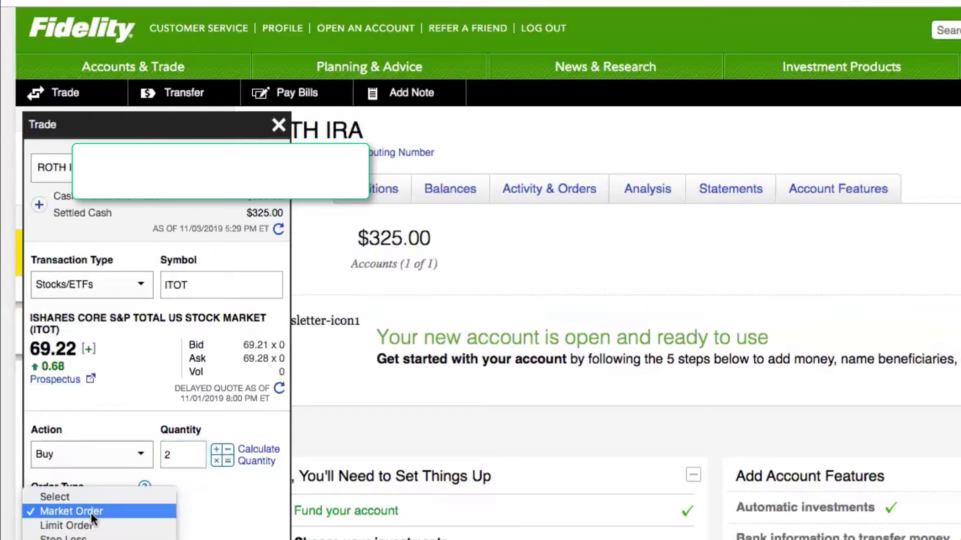
{"action": "left_click", "coordinate": [91, 513]}
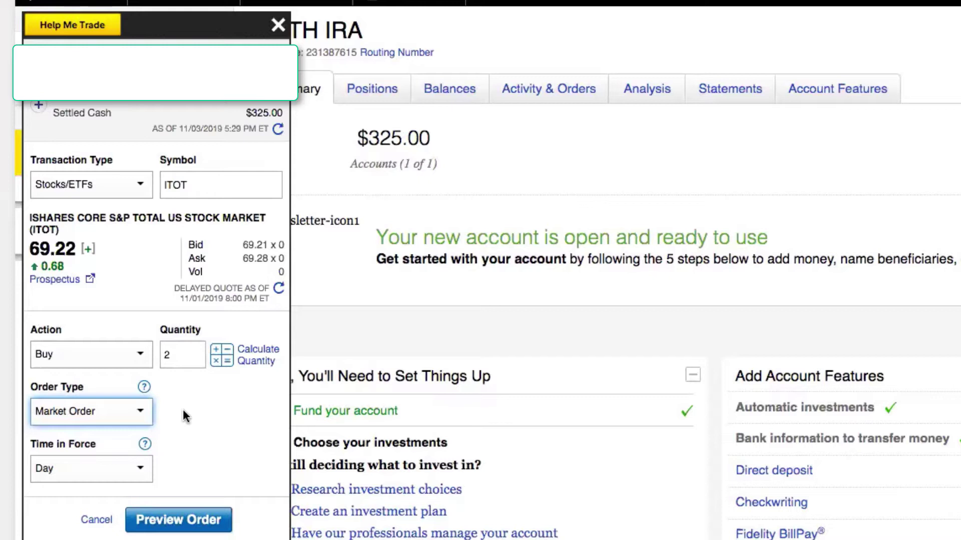
{"action": "left_click", "coordinate": [135, 469]}
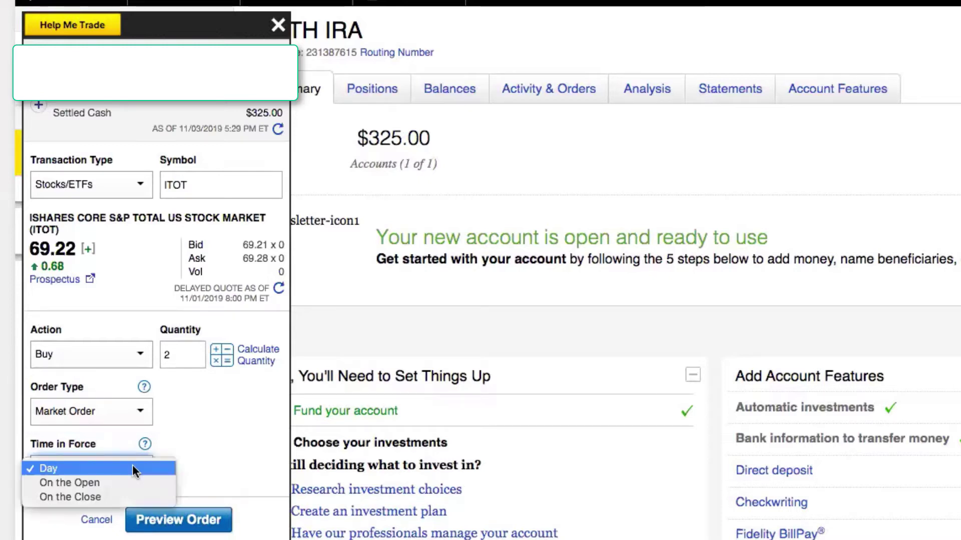
{"action": "left_click", "coordinate": [124, 468]}
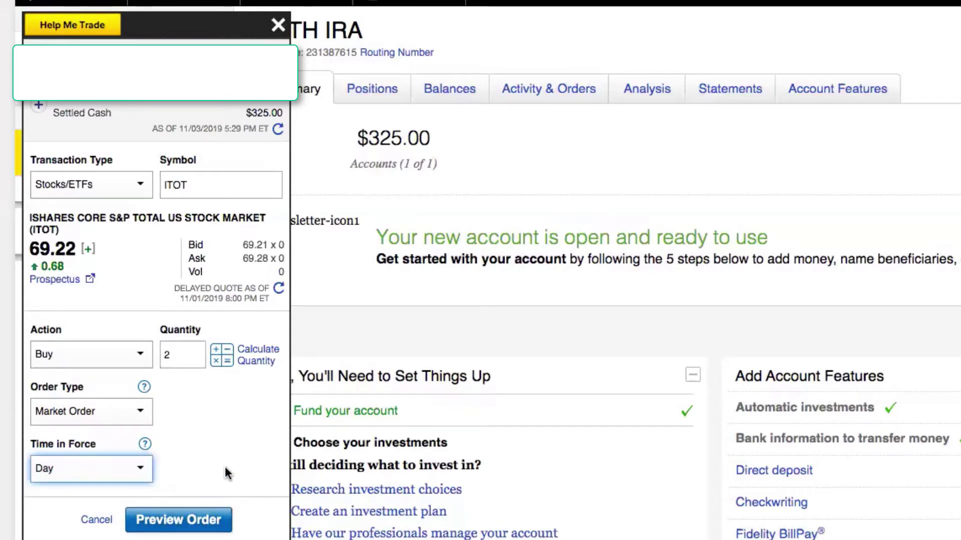
Step: Preview the 2-share ITOT market buy, read the market-closed warning, and place the order
{"action": "left_click", "coordinate": [189, 521]}
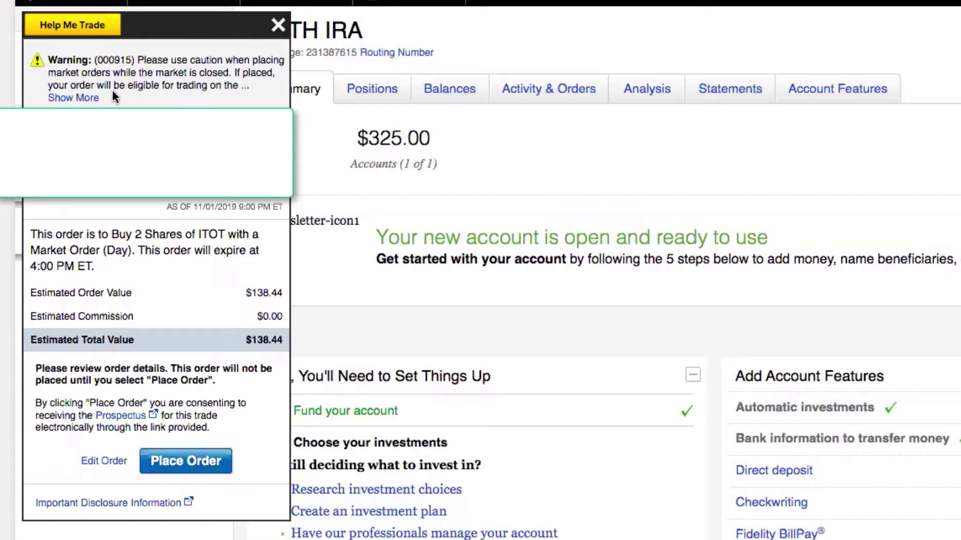
{"action": "left_click", "coordinate": [75, 98]}
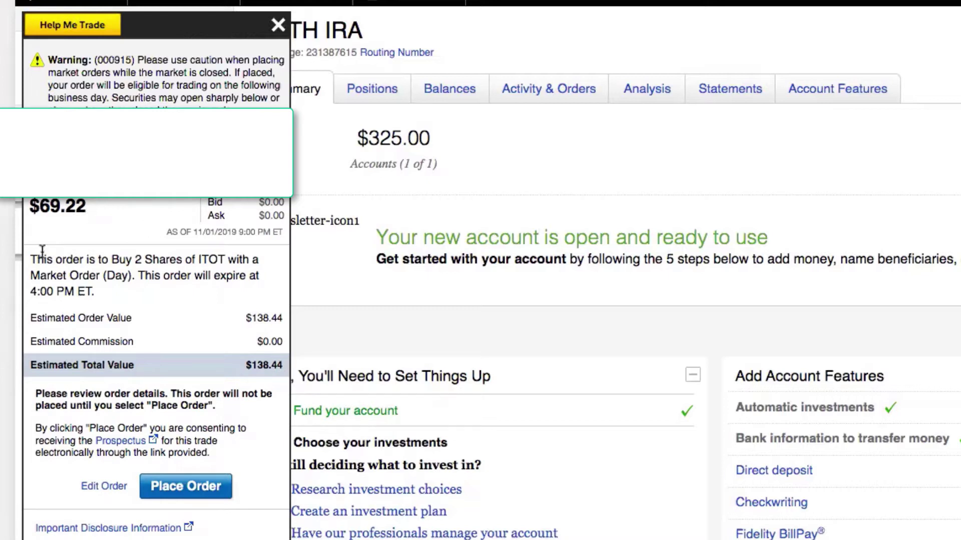
{"action": "left_click_drag", "start_coordinate": [36, 260], "coordinate": [145, 262]}
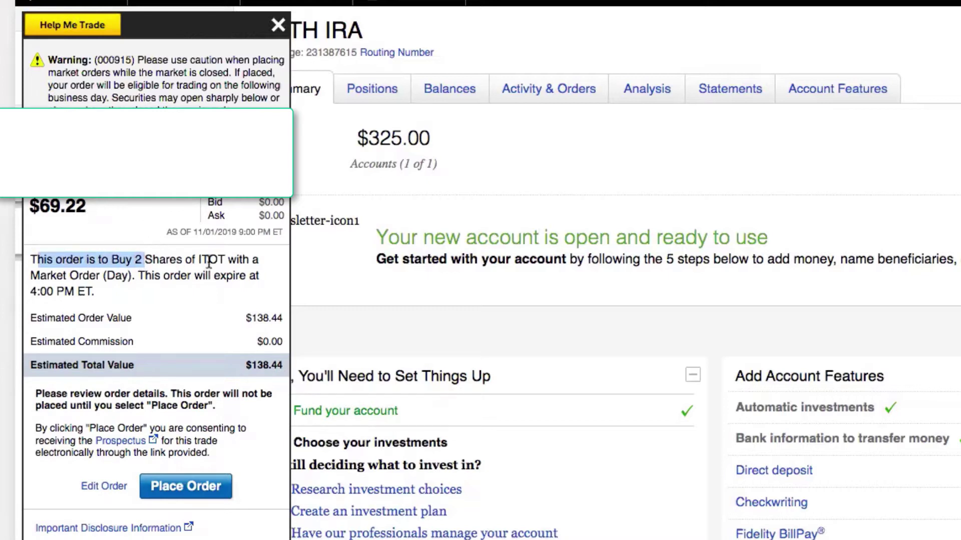
{"action": "left_click", "coordinate": [221, 275]}
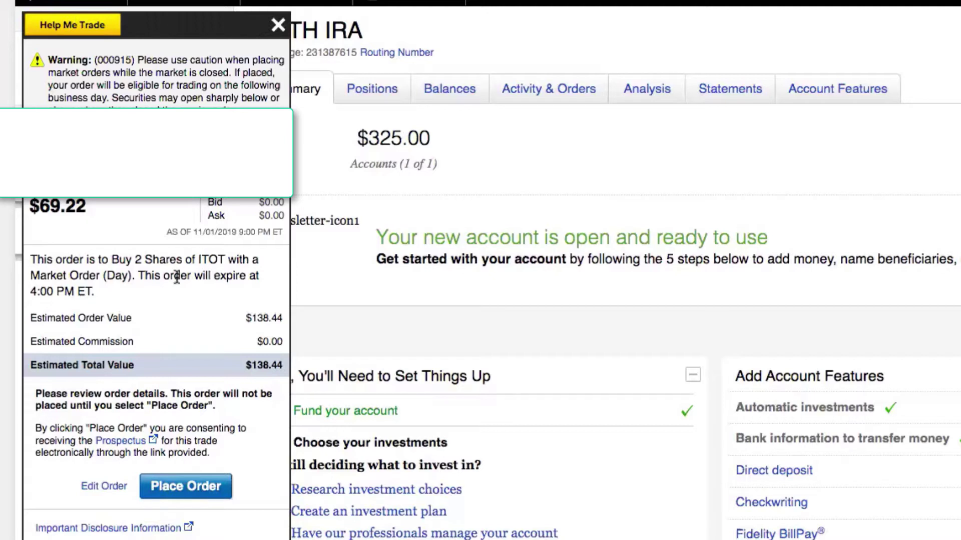
{"action": "left_click", "coordinate": [164, 486]}
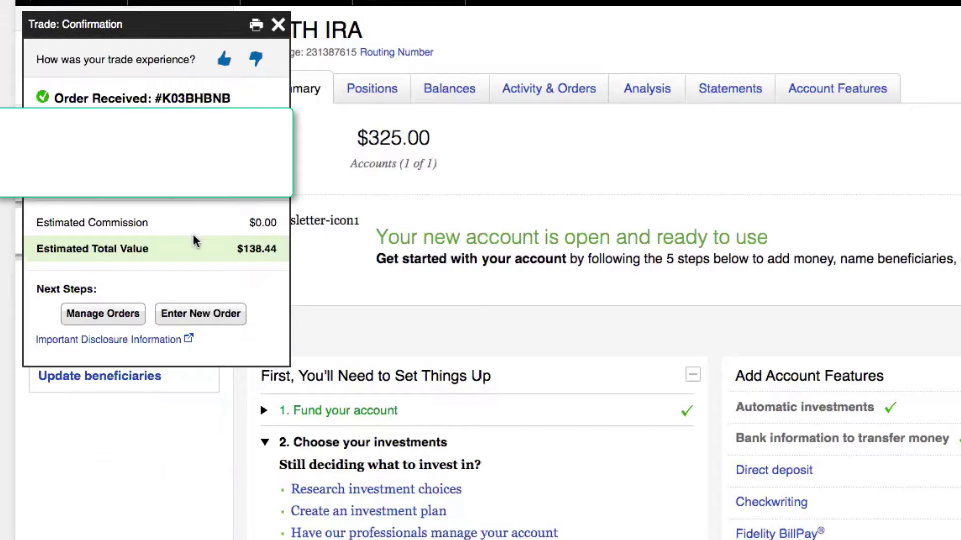
Step: Leave the ITOT confirmation for a blank Stocks/ETFs trade ticket via Enter New Order
{"action": "left_click", "coordinate": [197, 323]}
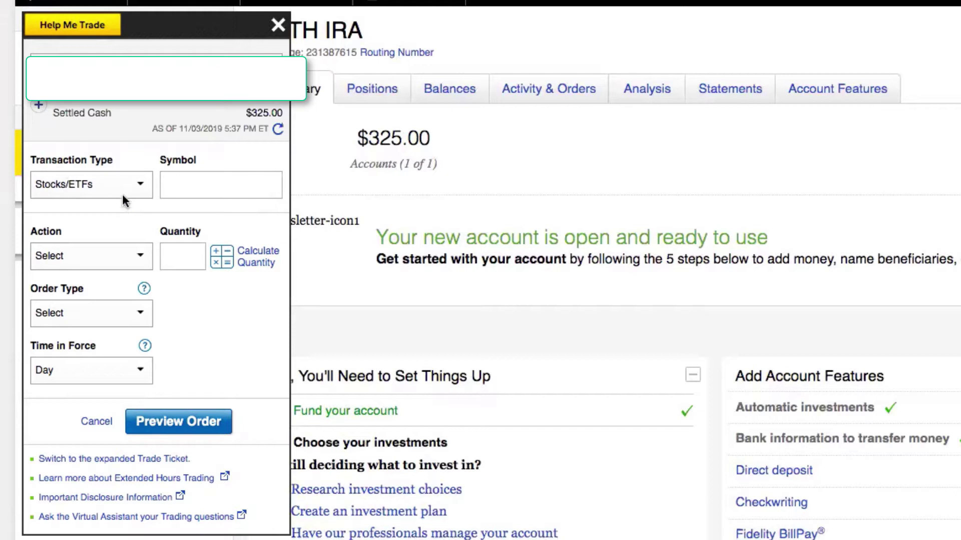
Step: Enter TGT as the symbol and load its quote
{"action": "left_click", "coordinate": [184, 183]}
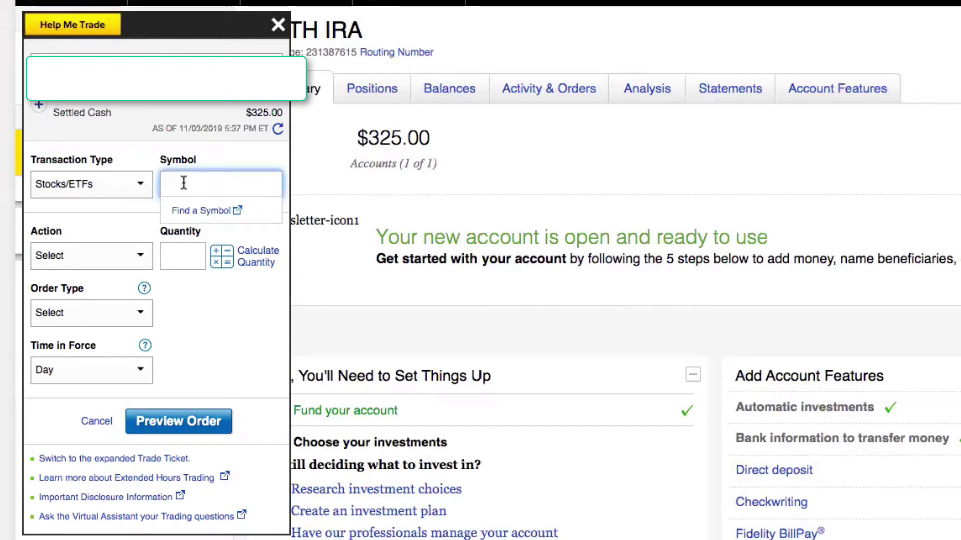
{"action": "type", "text": "TGT"}
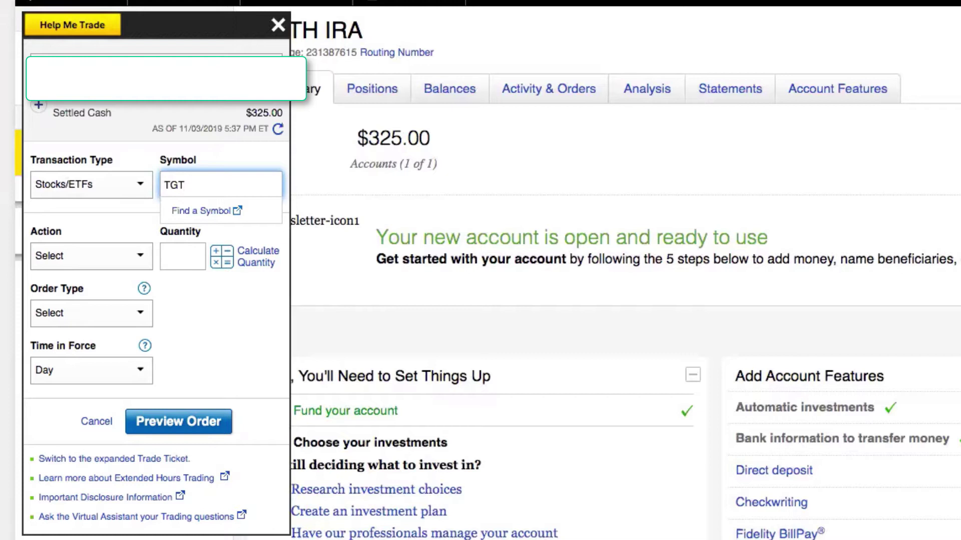
{"action": "key", "text": "Return"}
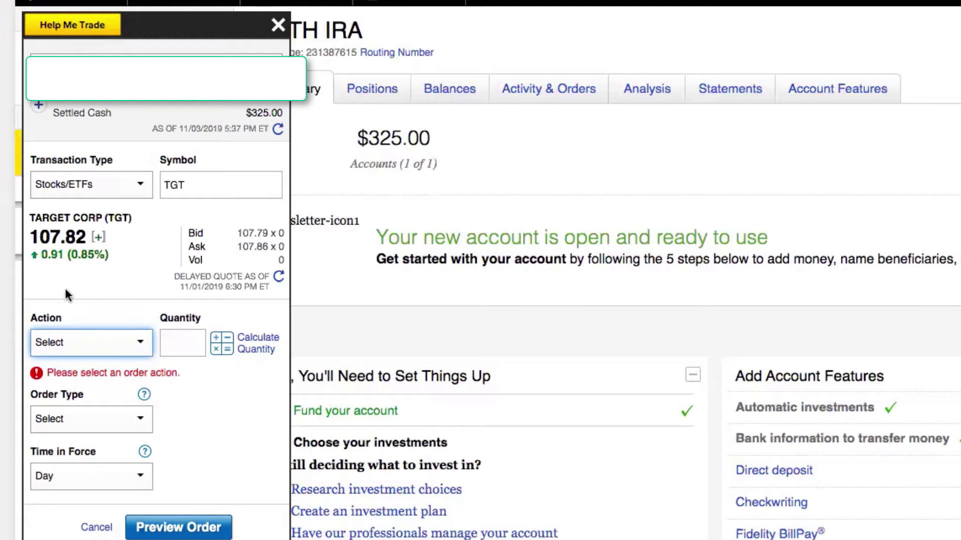
Step: Set the TGT order to Buy 1 share as a Market Order and preview it
{"action": "left_click", "coordinate": [100, 344]}
{"action": "left_click", "coordinate": [98, 355]}
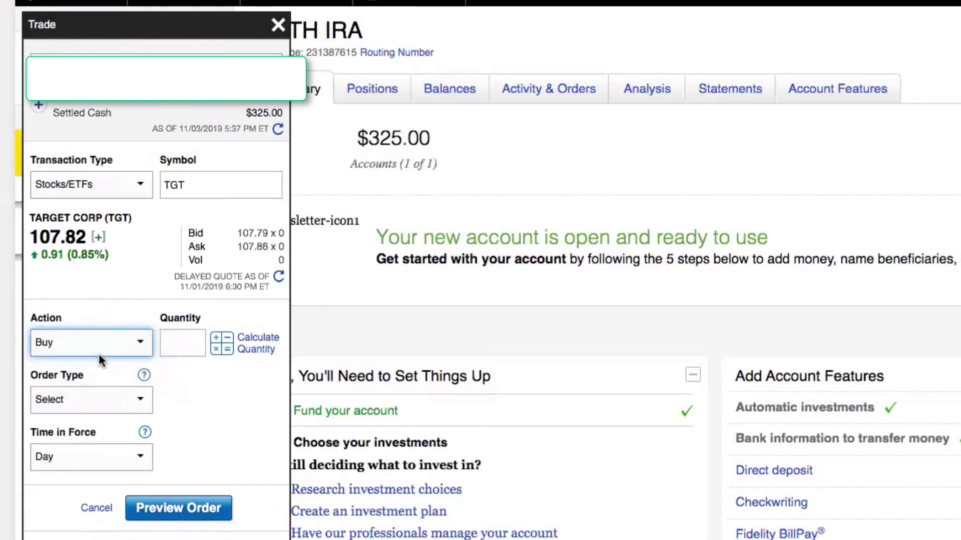
{"action": "left_click", "coordinate": [165, 345]}
{"action": "type", "text": "1"}
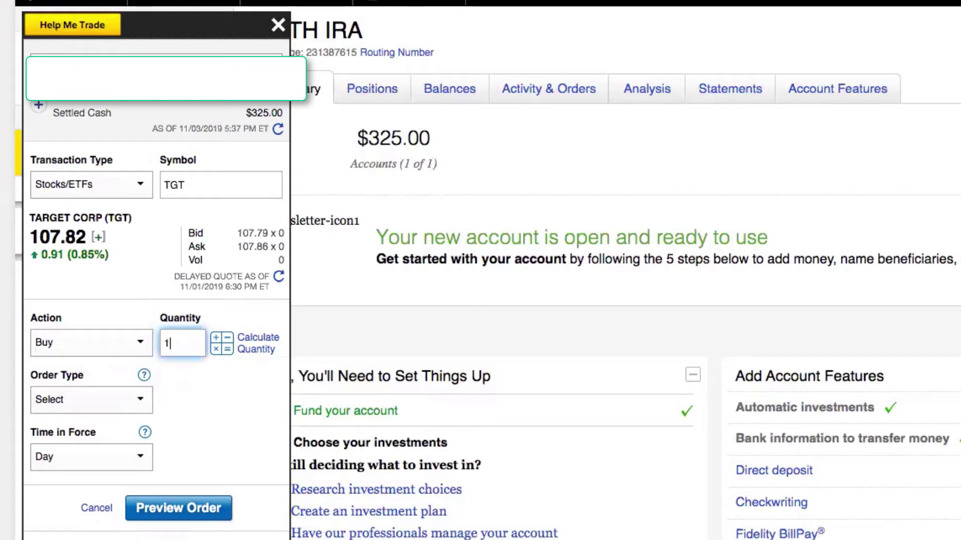
{"action": "left_click", "coordinate": [139, 398]}
{"action": "left_click", "coordinate": [134, 415]}
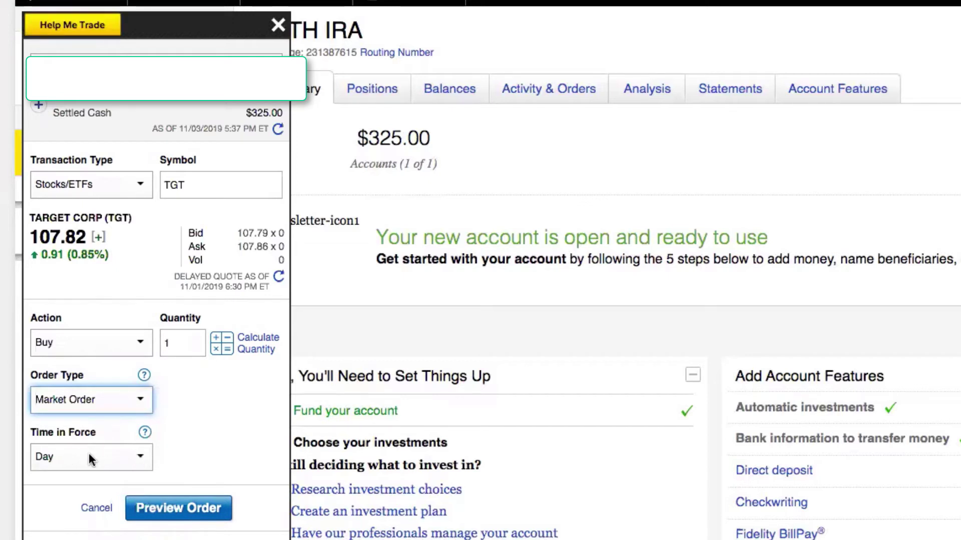
{"action": "left_click", "coordinate": [177, 509]}
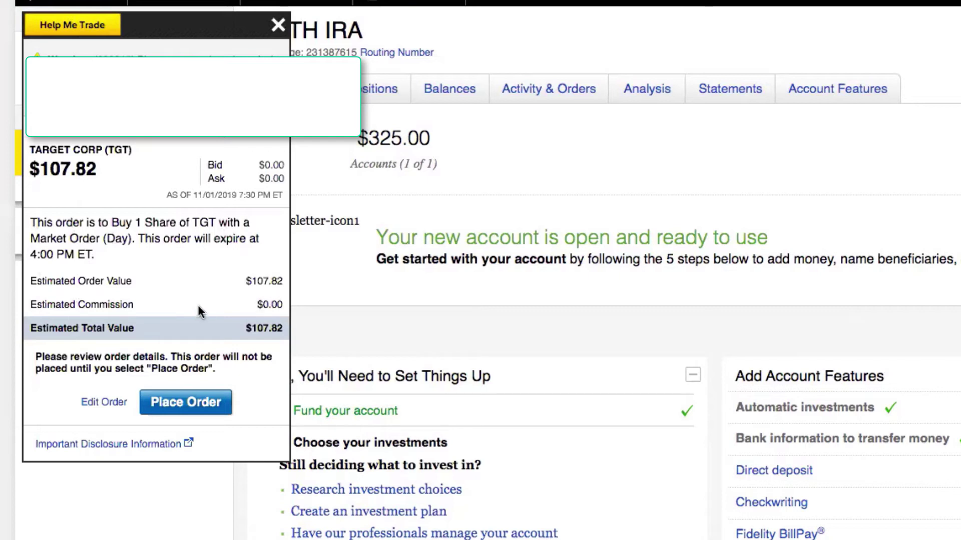
Step: Place the 1-share TGT market buy, estimated total $107.82
{"action": "left_click", "coordinate": [186, 402]}
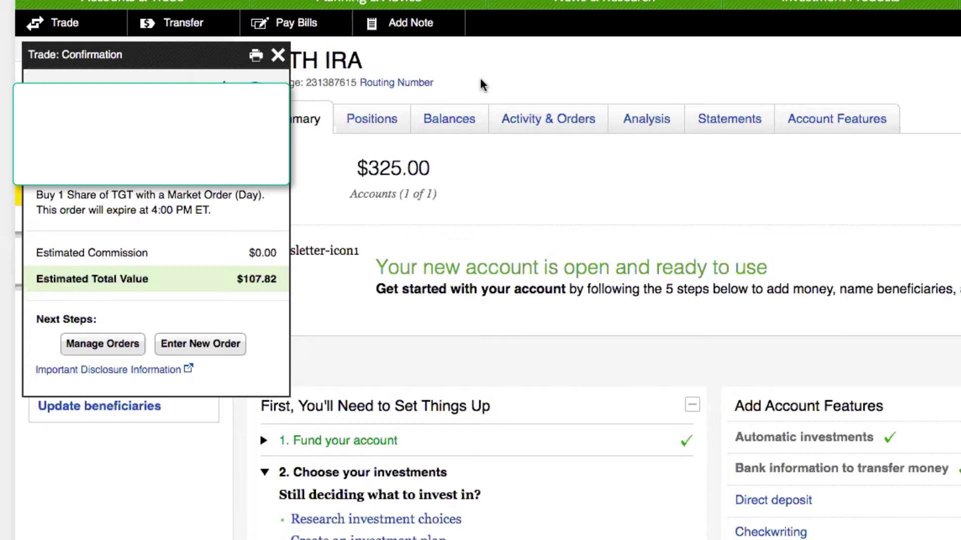
Step: Open a new trade ticket and set its transaction type to Mutual Funds
{"action": "left_click", "coordinate": [210, 343]}
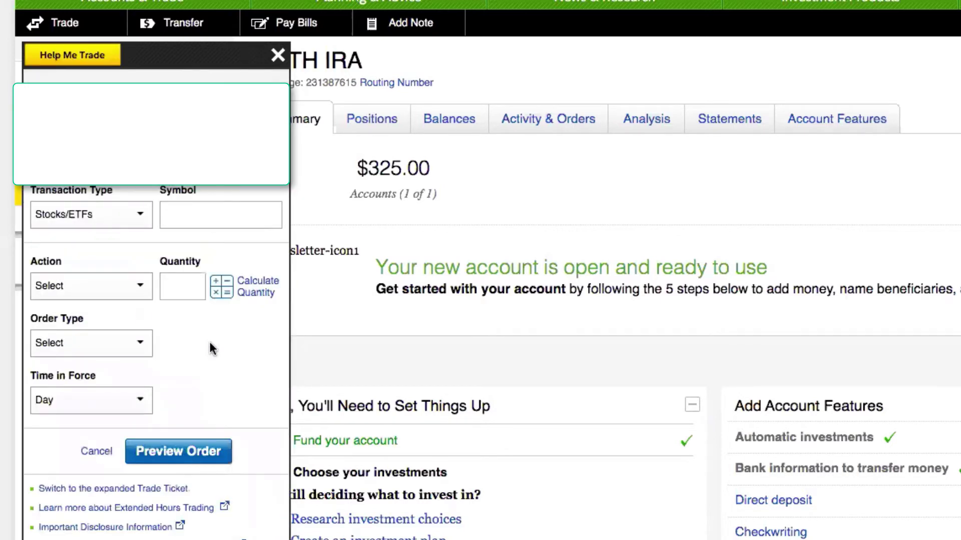
{"action": "left_click", "coordinate": [146, 219]}
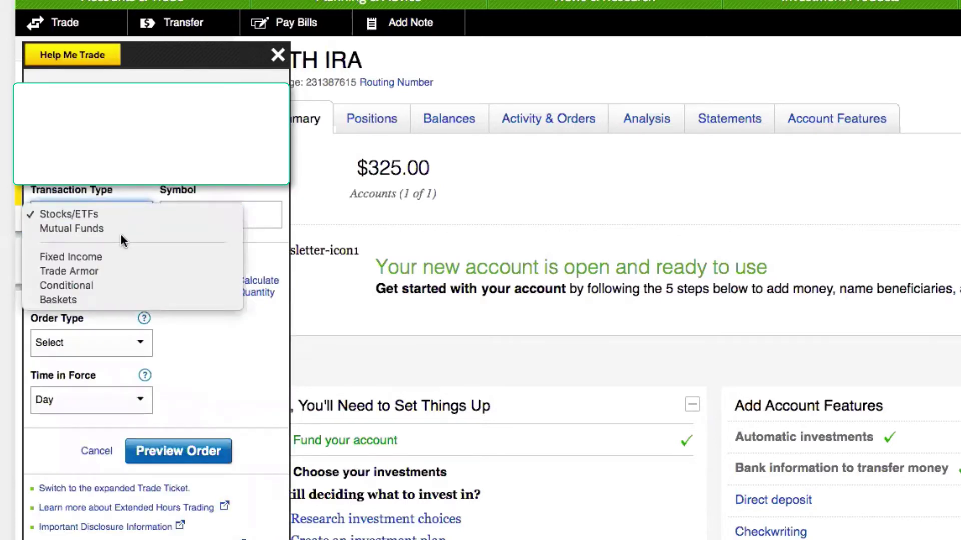
{"action": "left_click", "coordinate": [117, 229]}
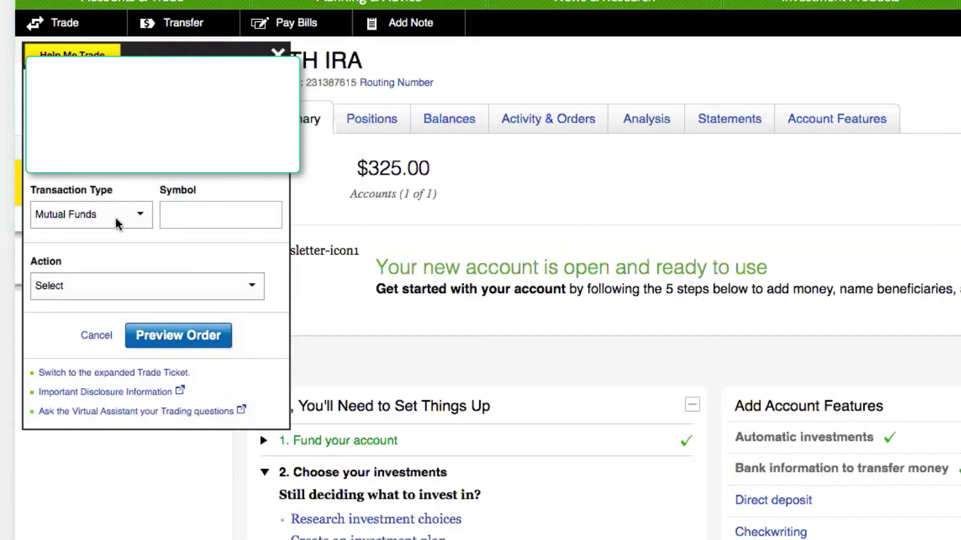
Step: Enter FZROX, choose Buy with an amount of $30.00, and preview the order
{"action": "left_click", "coordinate": [180, 225]}
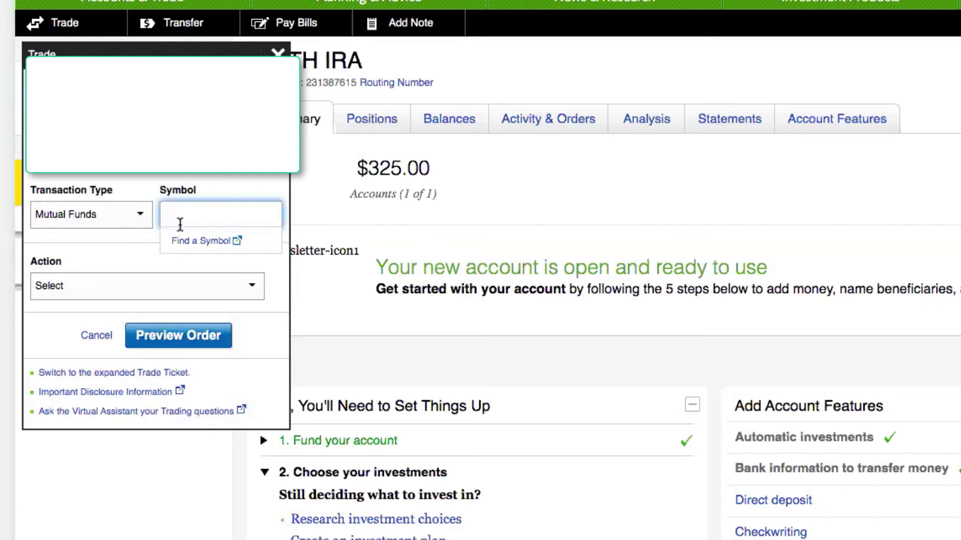
{"action": "type", "text": "FZ"}
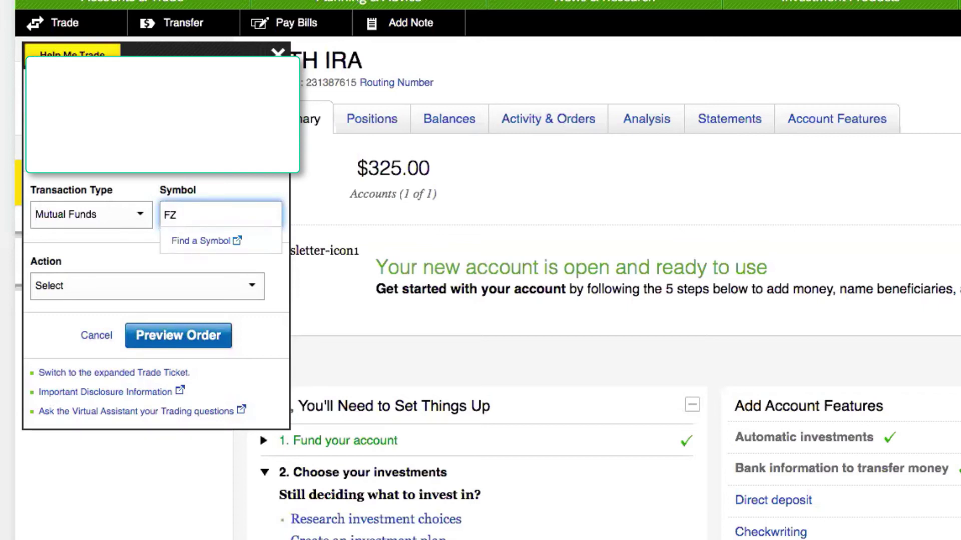
{"action": "type", "text": "ROX"}
{"action": "key", "text": "Tab"}
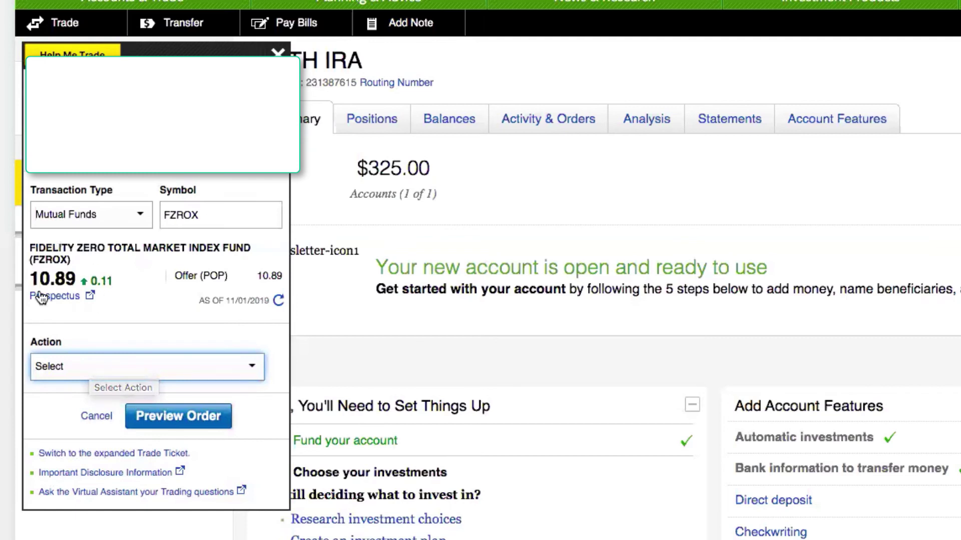
{"action": "left_click", "coordinate": [81, 370]}
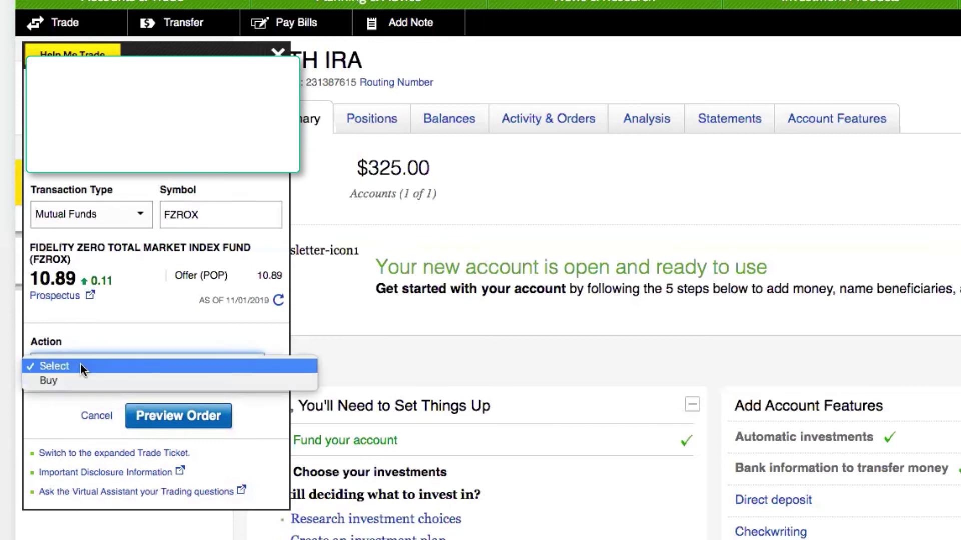
{"action": "left_click", "coordinate": [71, 377]}
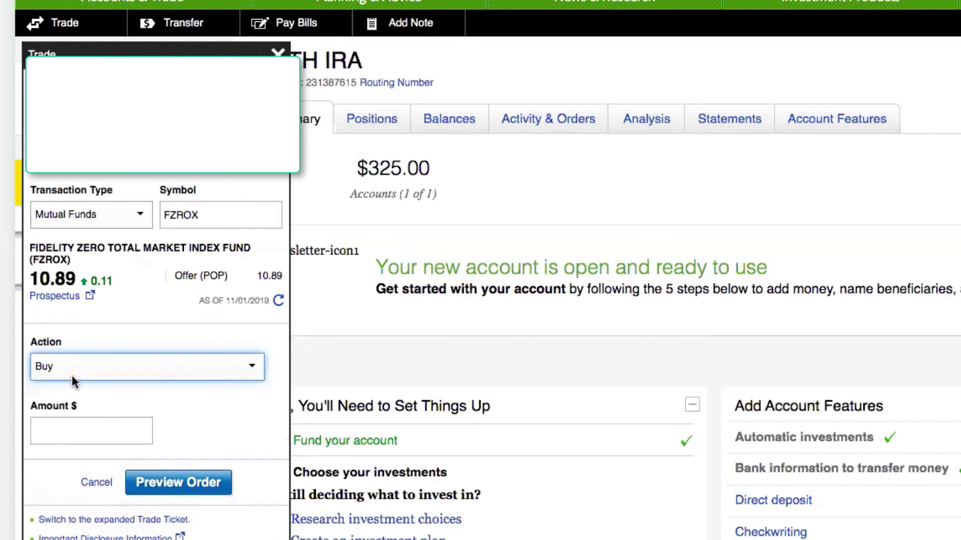
{"action": "left_click", "coordinate": [70, 435]}
{"action": "type", "text": "30"}
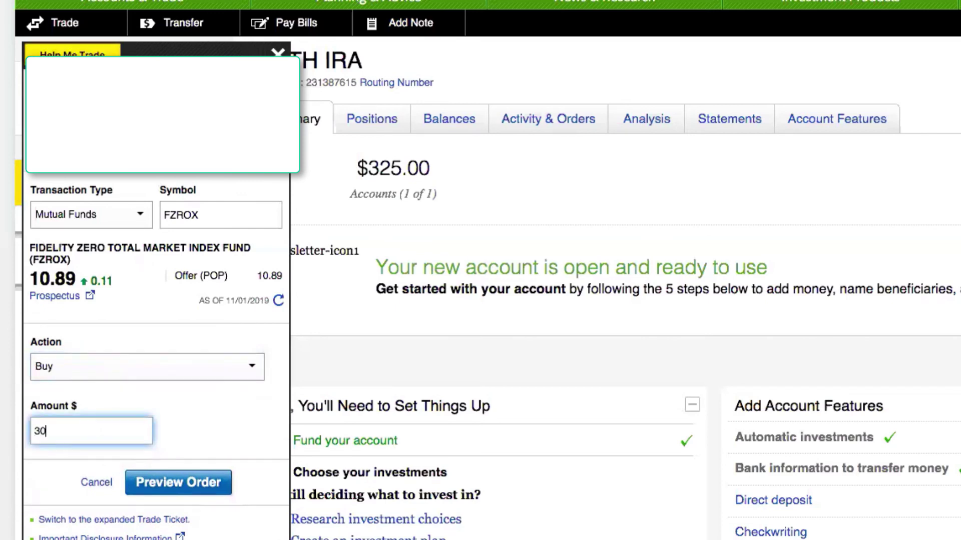
{"action": "type", "text": ".00"}
{"action": "left_click", "coordinate": [187, 483]}
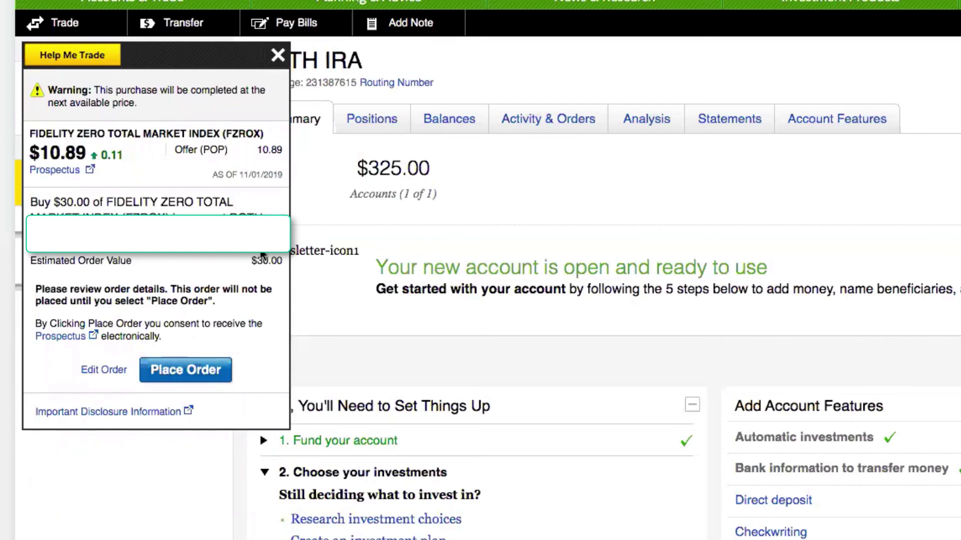
Step: Review the $30.00 FZROX order summary and place the buy order
{"action": "left_click_drag", "start_coordinate": [38, 201], "coordinate": [213, 203]}
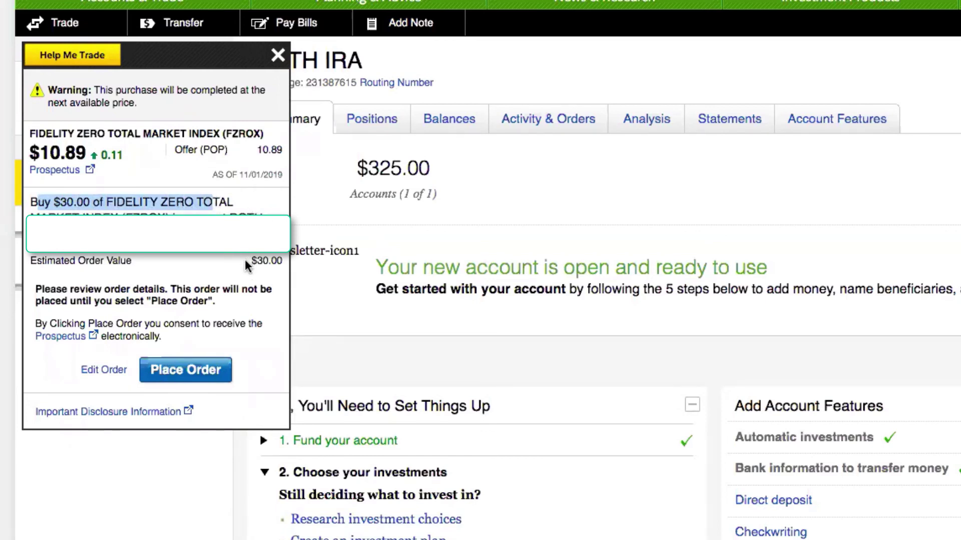
{"action": "left_click_drag", "start_coordinate": [250, 261], "coordinate": [304, 268]}
{"action": "left_click", "coordinate": [261, 257]}
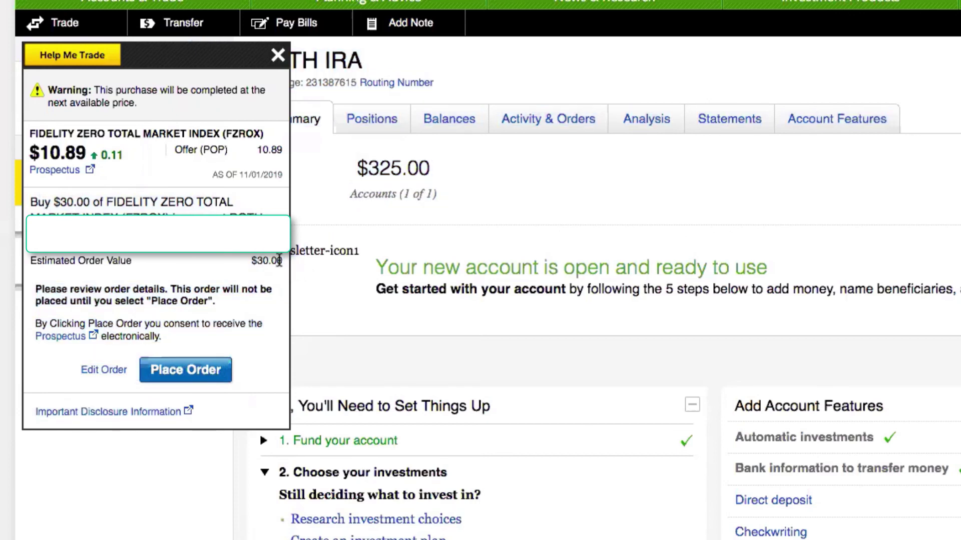
{"action": "left_click", "coordinate": [210, 369]}
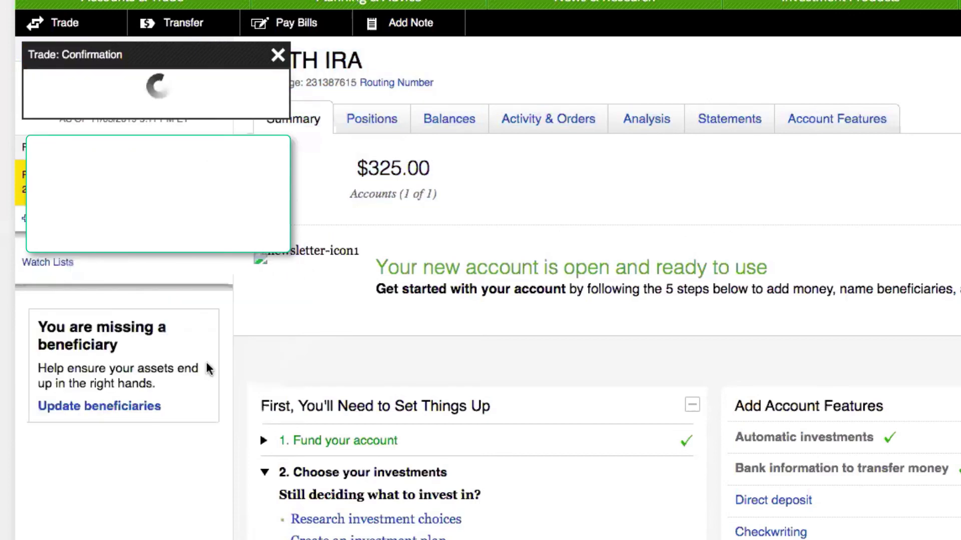